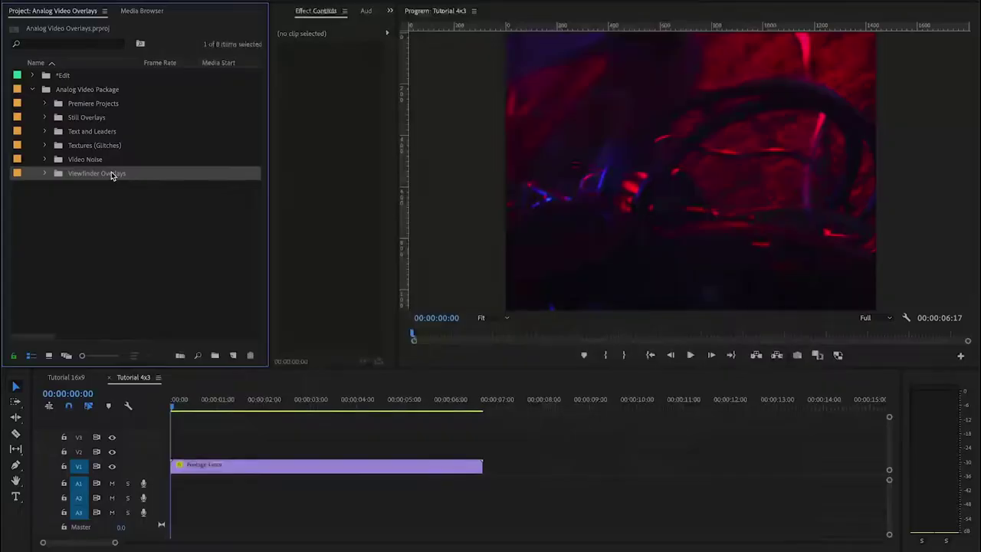
Select the Analog Video Package folder and expand its Video Noise subfolder
left_click(78, 92)
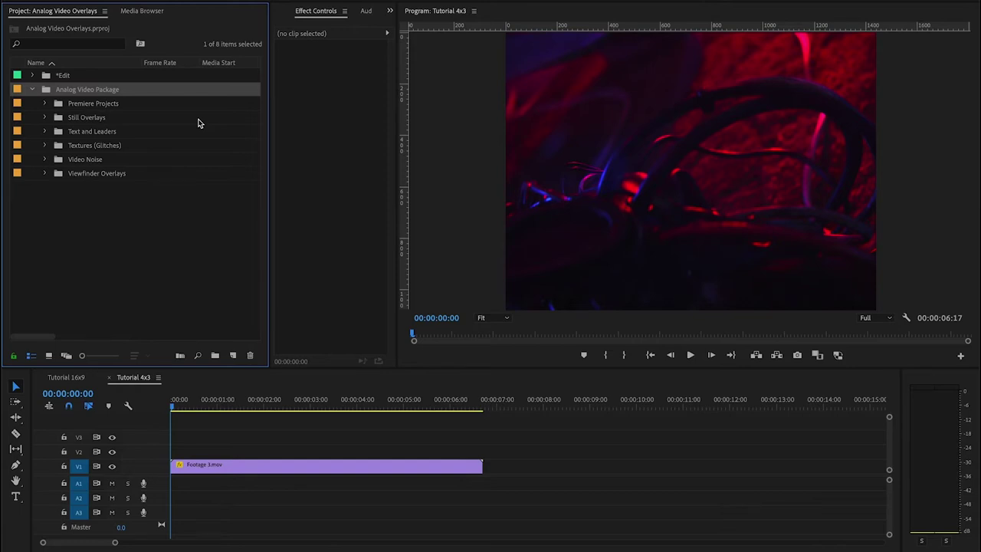
left_click_drag(100, 89, 149, 380)
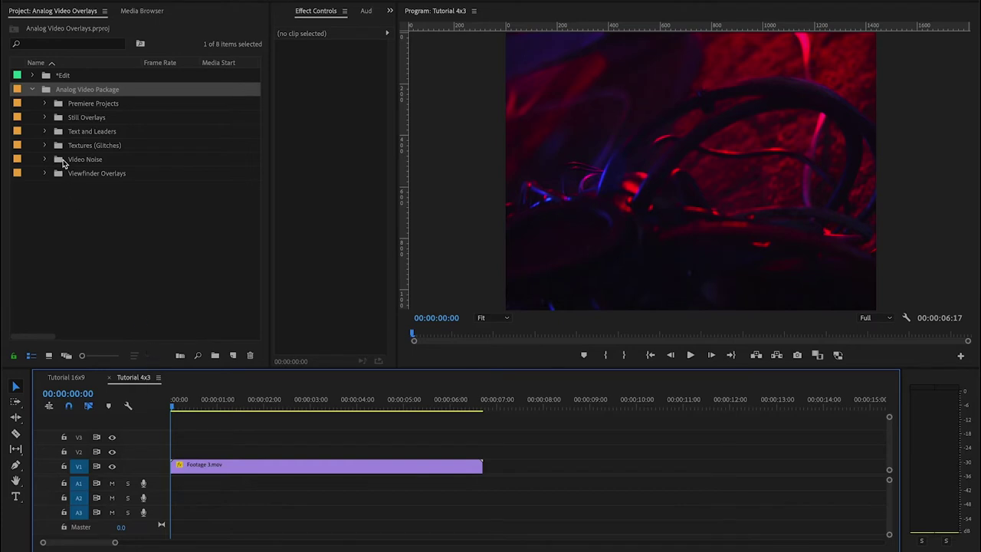
Place Medium Noise Video8 Vignette on V2 over Footage 3.mov and trim its end to match
left_click(44, 159)
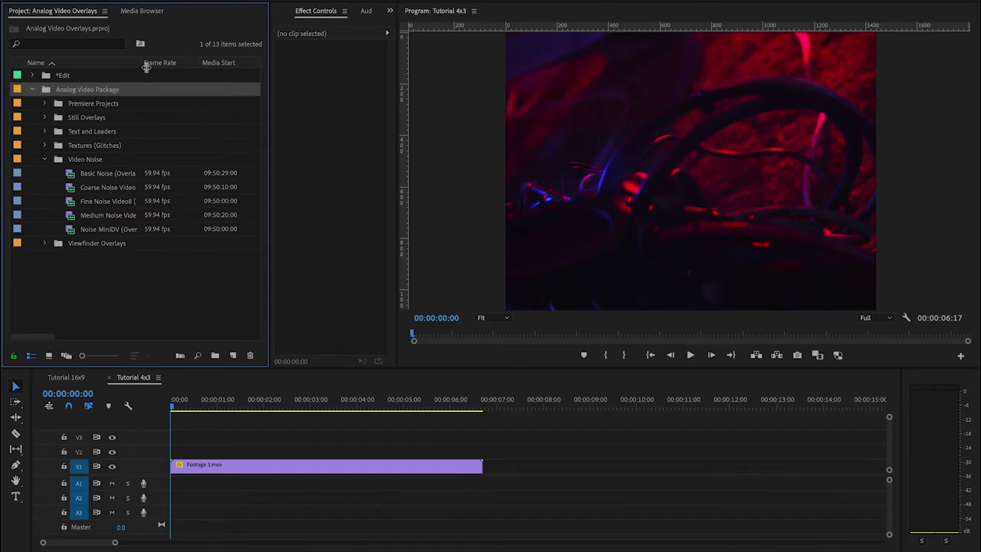
left_click_drag(146, 64, 171, 62)
left_click(123, 218)
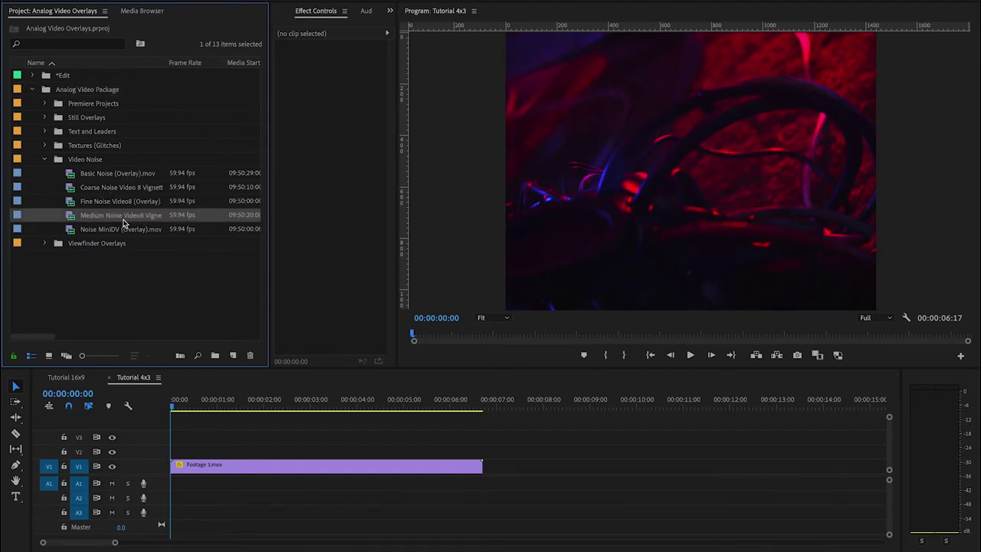
left_click_drag(187, 382, 180, 452)
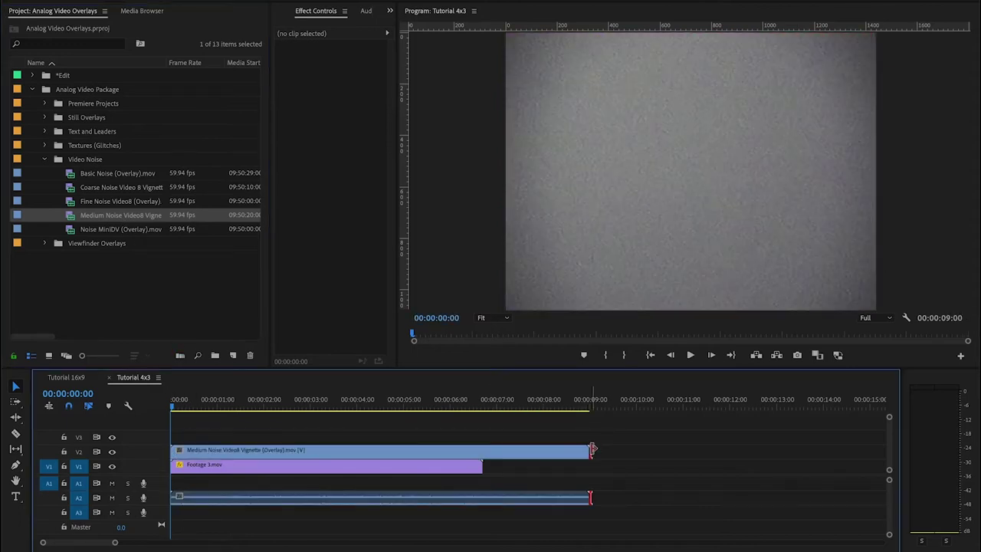
left_click_drag(589, 451, 483, 455)
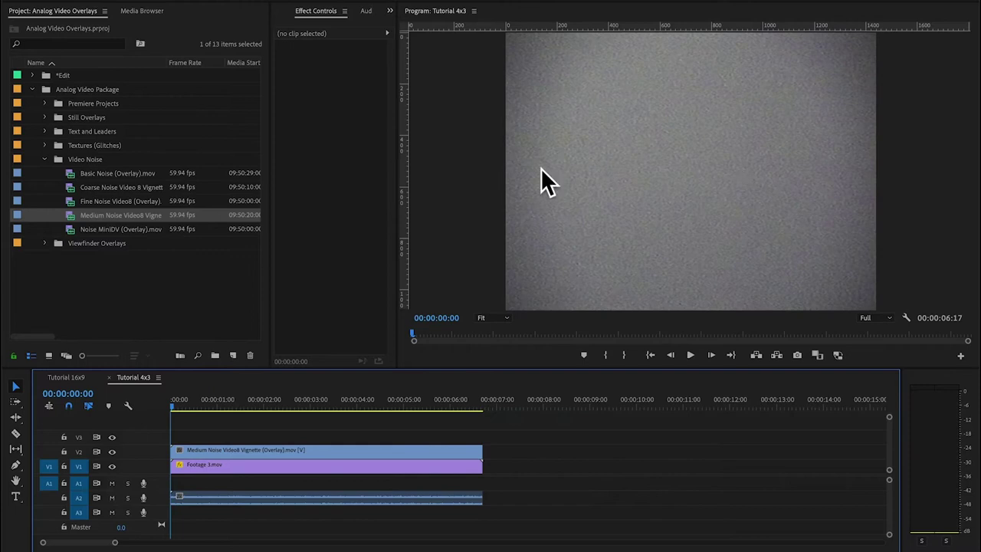
Set the V2 noise clip's Blend Mode to Overlay and play back the blended footage
left_click(270, 454)
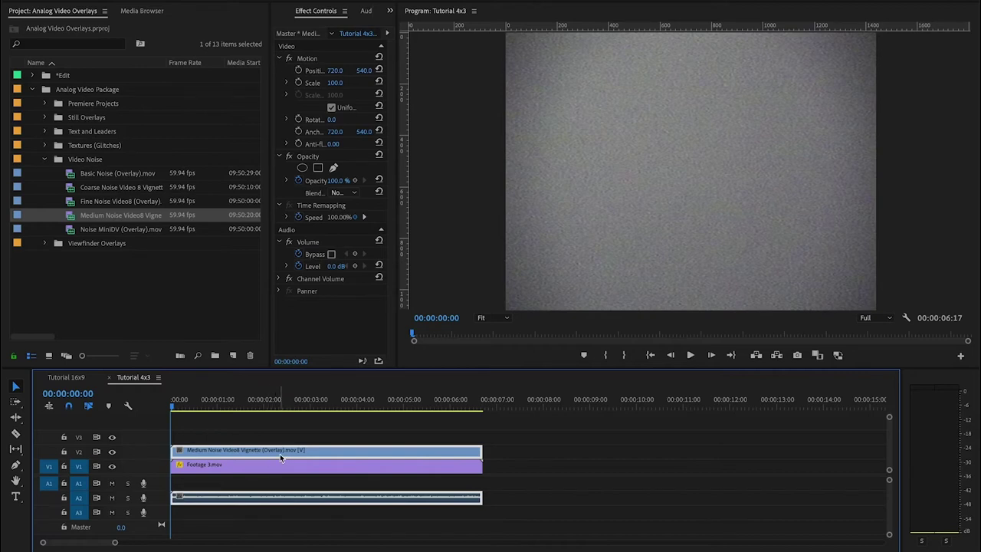
left_click(349, 197)
left_click(363, 369)
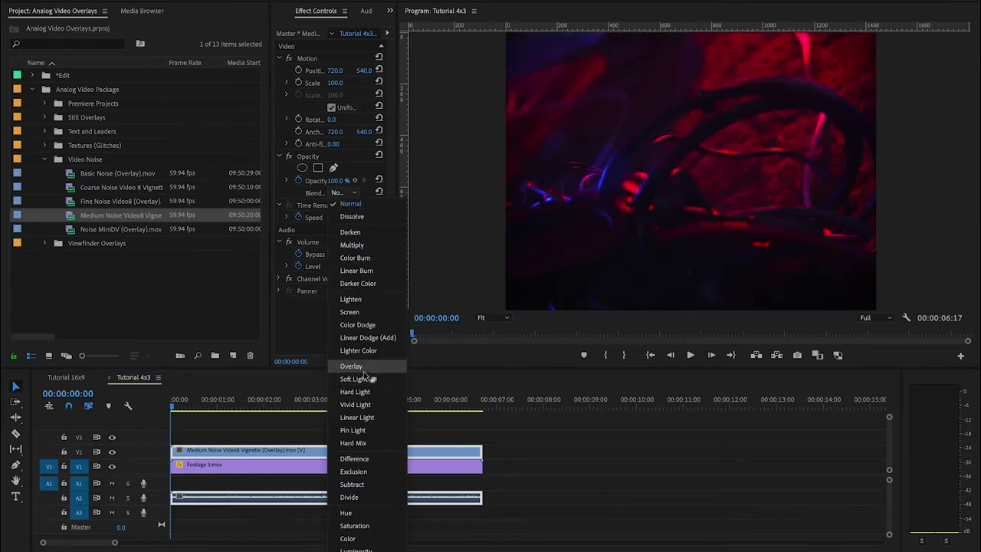
key("space")
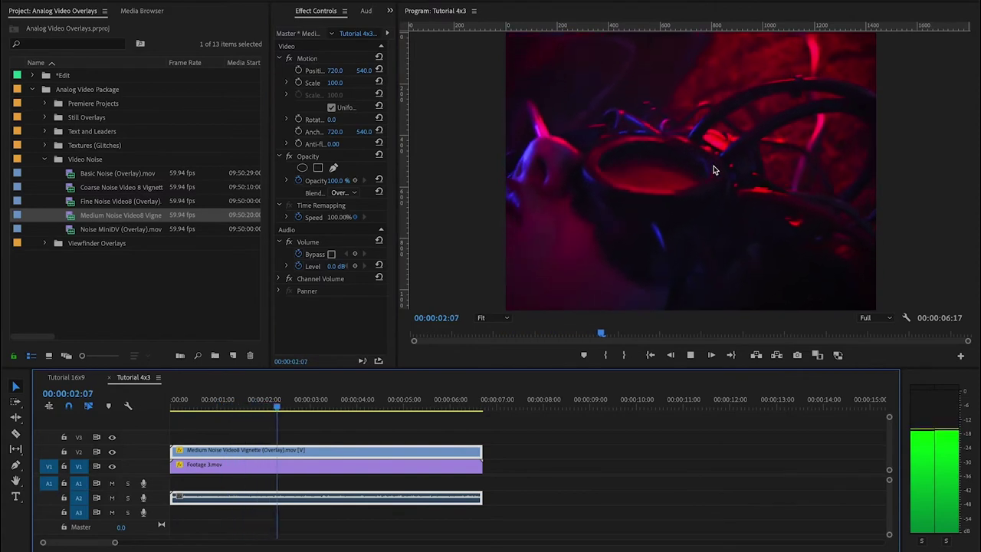
key("space")
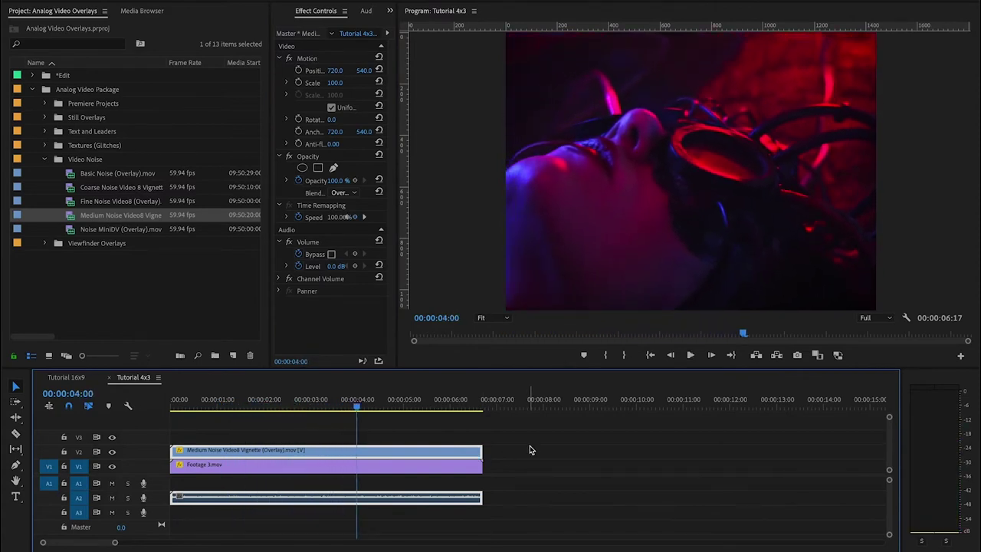
left_click(529, 452)
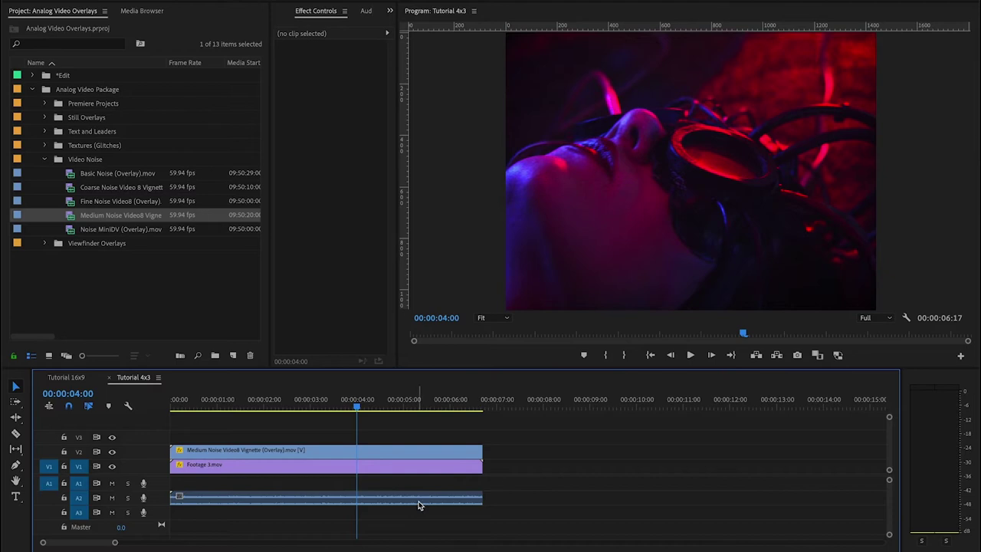
left_click(461, 498)
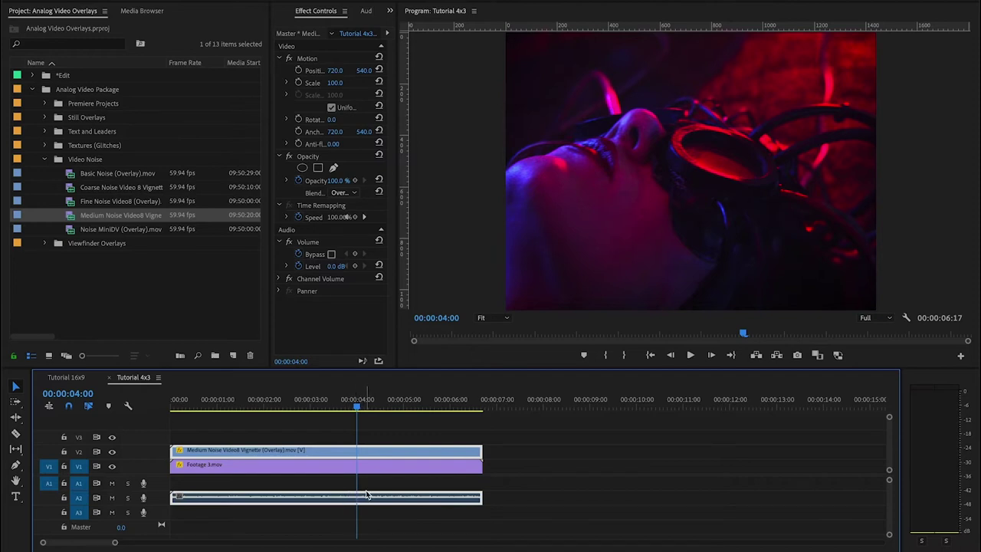
In Tutorial 16x9, add the noise clip to V2, trim it to the footage, and blend as Overlay
left_click(66, 377)
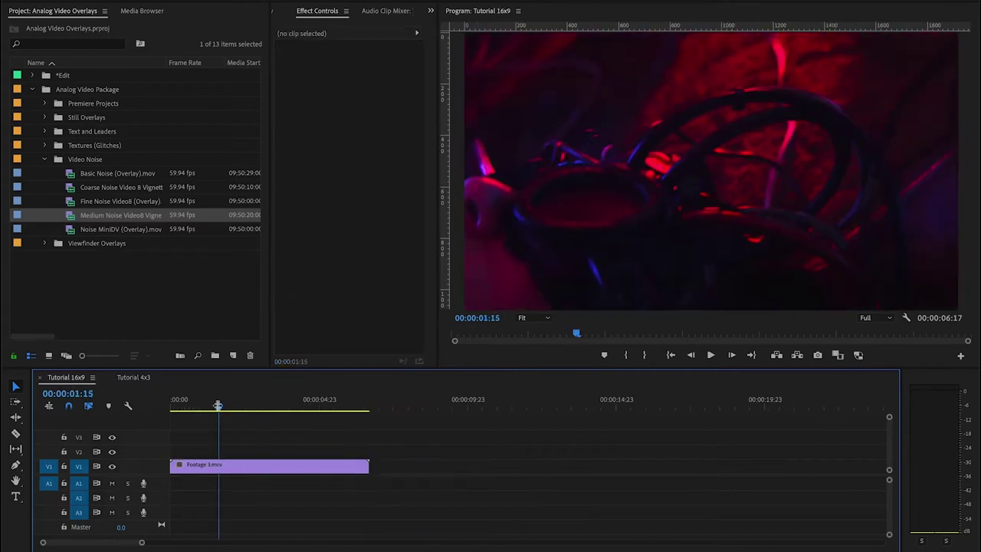
left_click_drag(97, 219, 170, 453)
left_click_drag(435, 453, 369, 457)
left_click(337, 456)
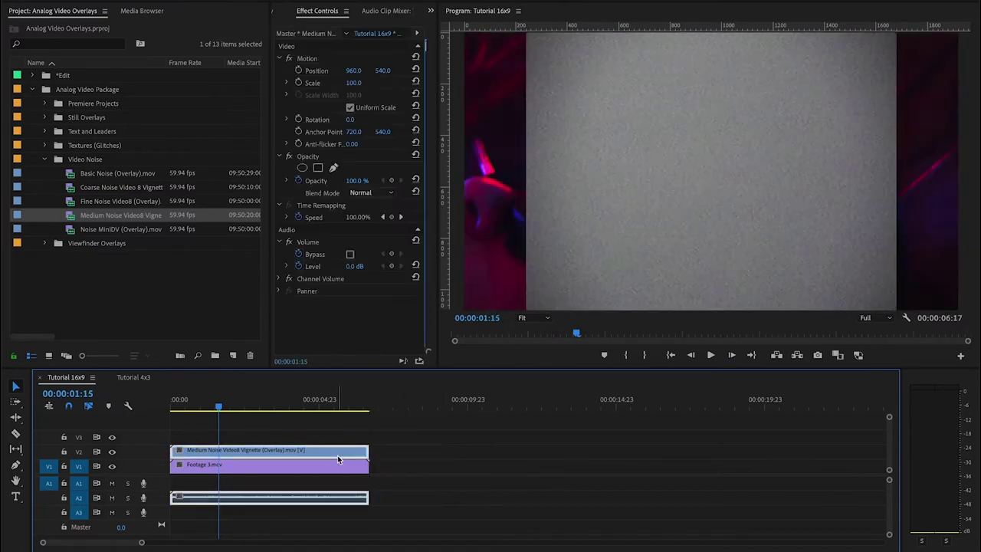
left_click(368, 192)
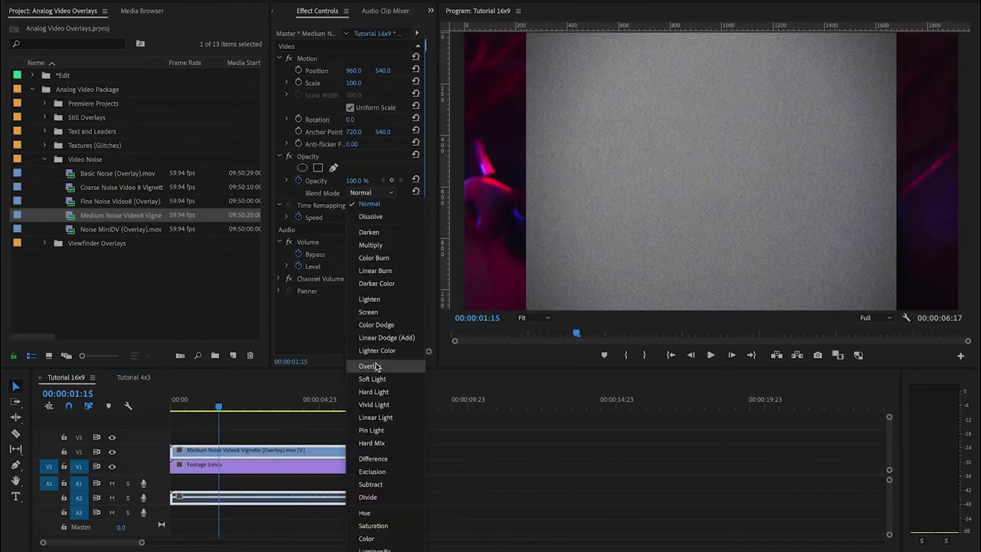
left_click(369, 366)
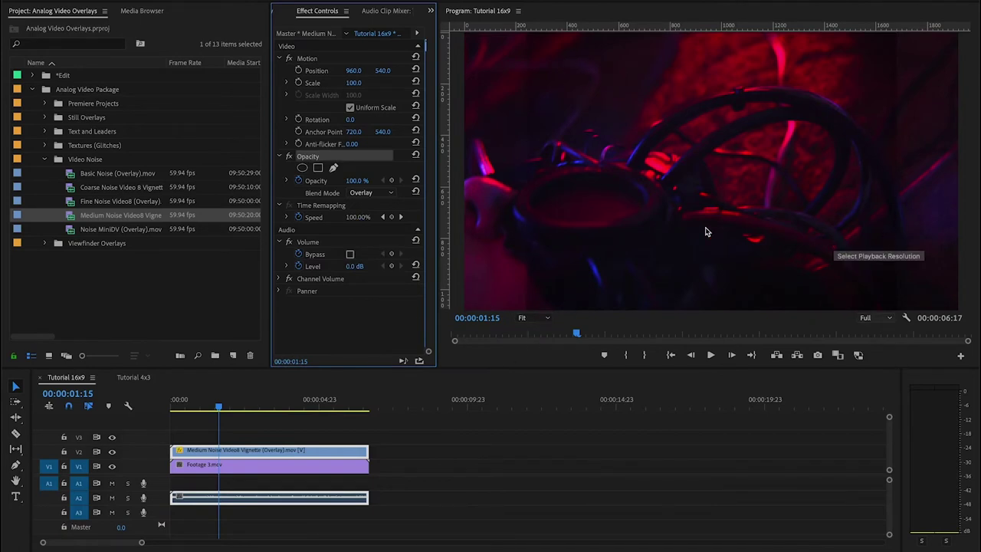
Turn off Uniform Scale, set the overlay's Scale Width to 134, and preview the sequence
left_click(349, 108)
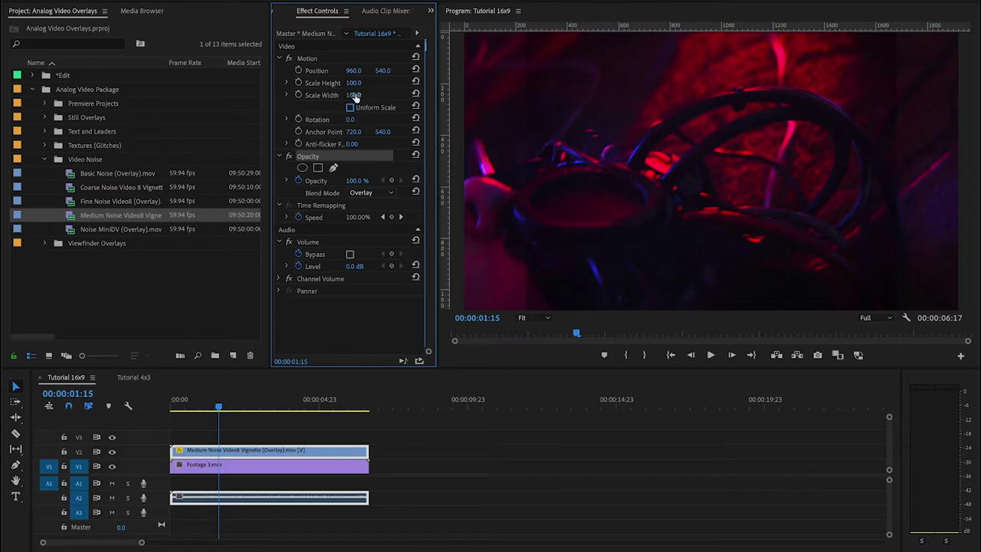
left_click(354, 95)
type("134")
key("Return")
left_click(573, 374)
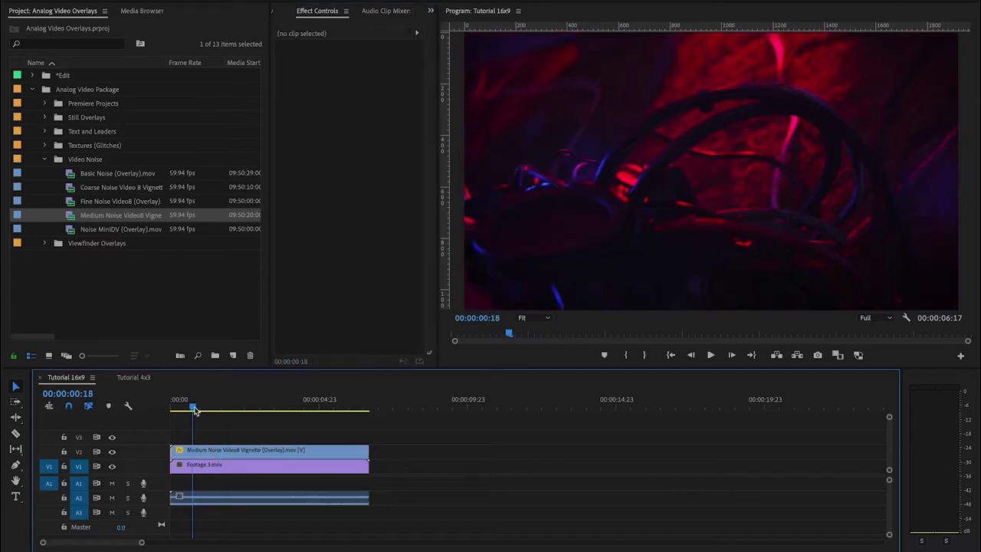
key("space")
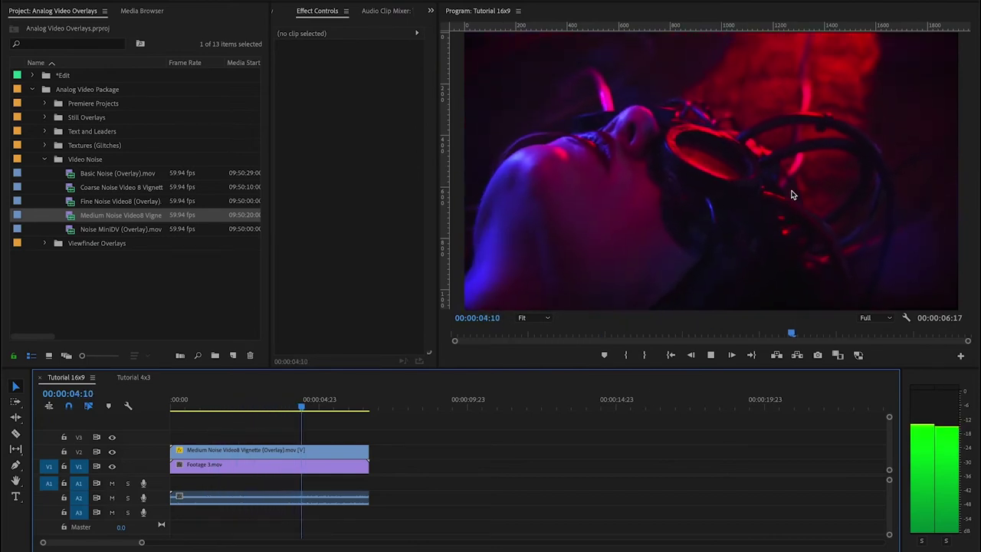
key("space")
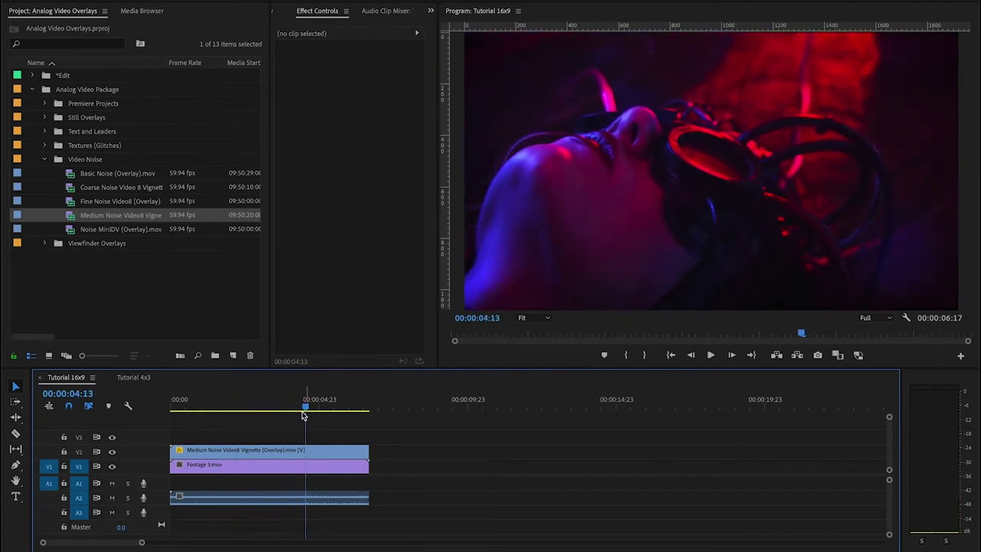
Delete the noise overlay and its audio from Tutorial 4x3 and open the Textures (Glitches) folder
left_click(134, 379)
left_click_drag(262, 422, 291, 448)
key("Delete")
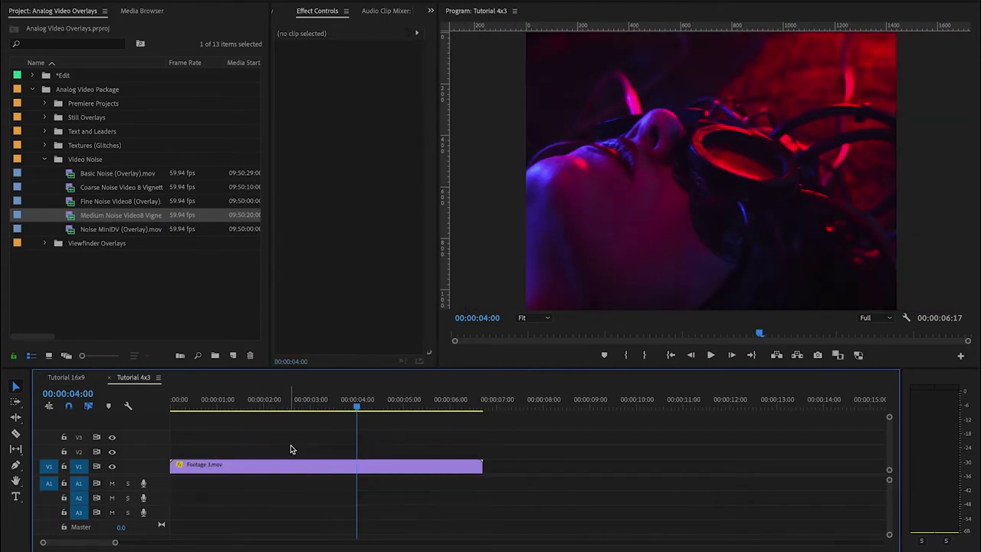
left_click(45, 160)
left_click(44, 146)
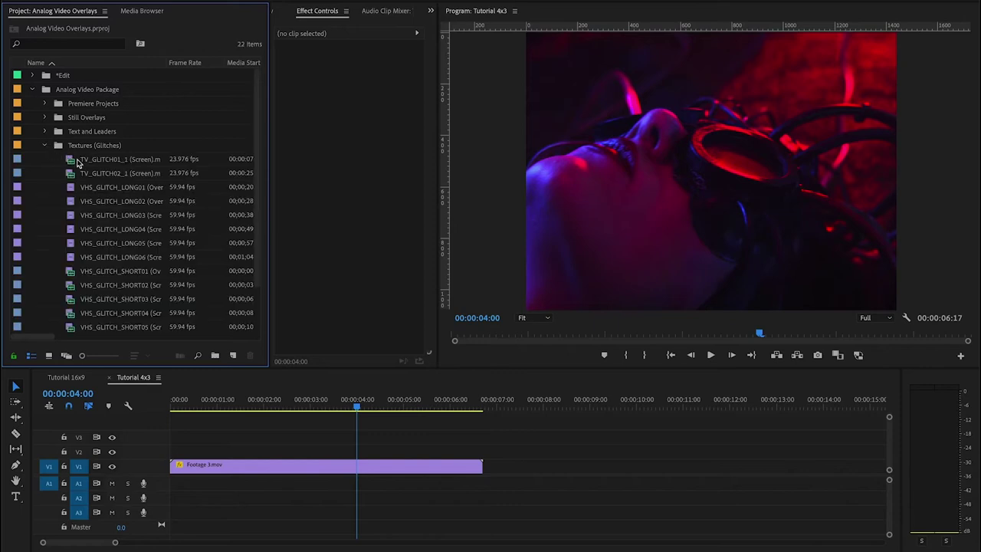
Preview VHS_GLITCH_LONG02, 03 and 05, then place VHS_GLITCH_LONG05 on V2 at 00:00
double_click(110, 200)
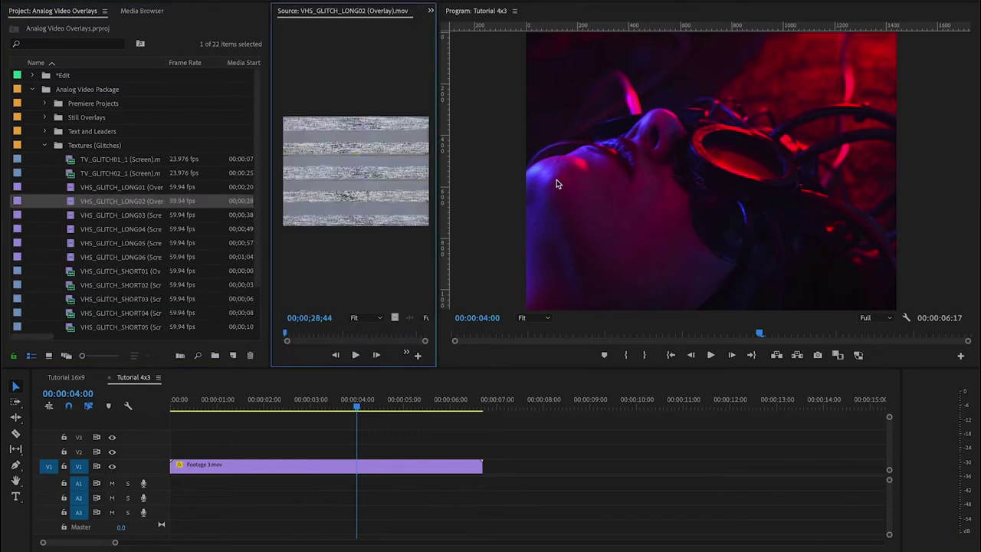
left_click_drag(436, 202, 588, 192)
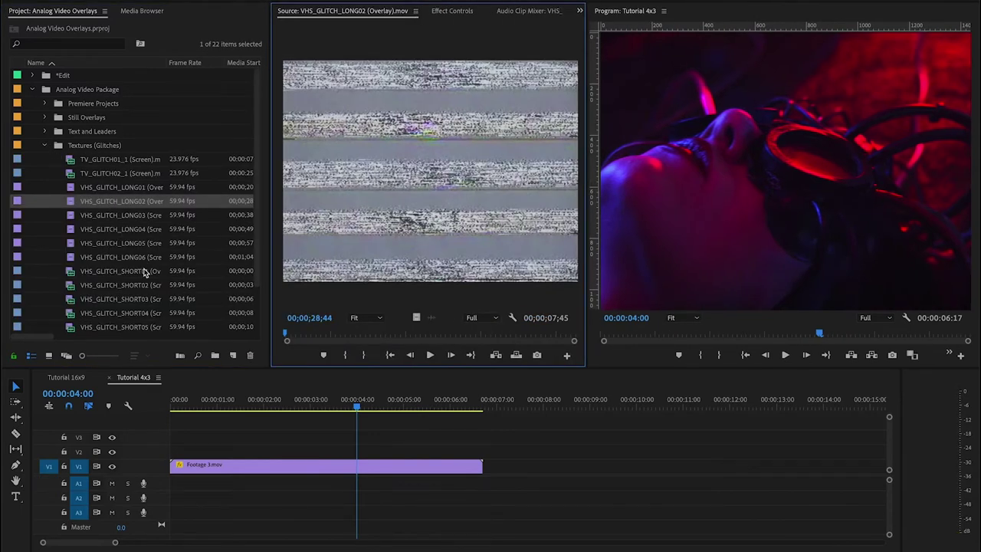
double_click(137, 217)
key("space")
double_click(127, 243)
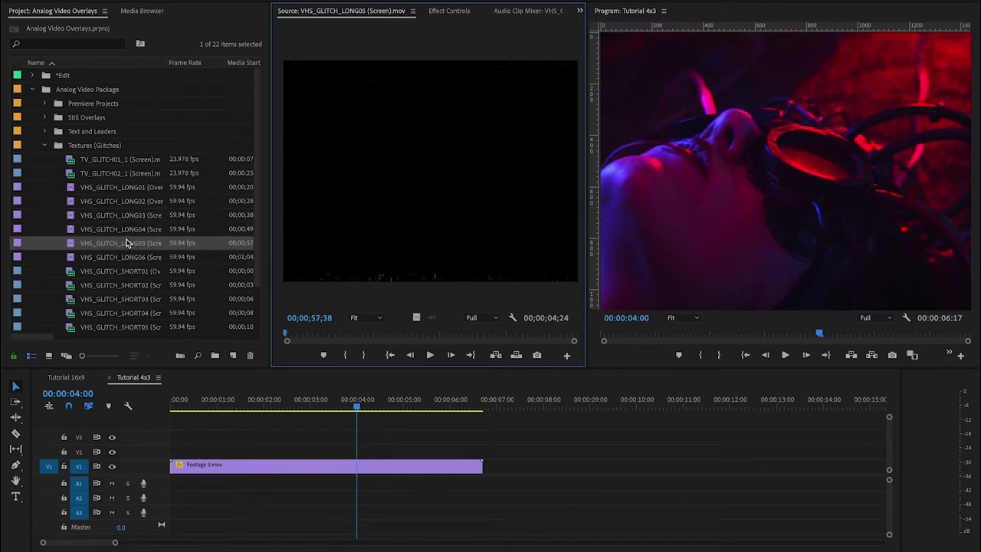
key("space")
key("space")
left_click_drag(74, 247, 175, 452)
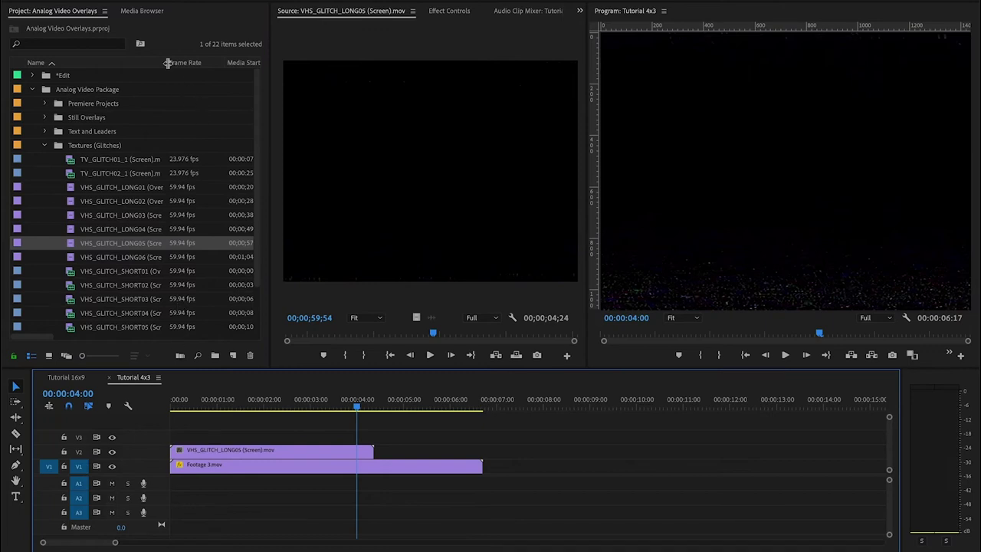
left_click_drag(165, 63, 198, 64)
Set the glitch clip's Blend Mode to Screen and scrub through the result
left_click(298, 451)
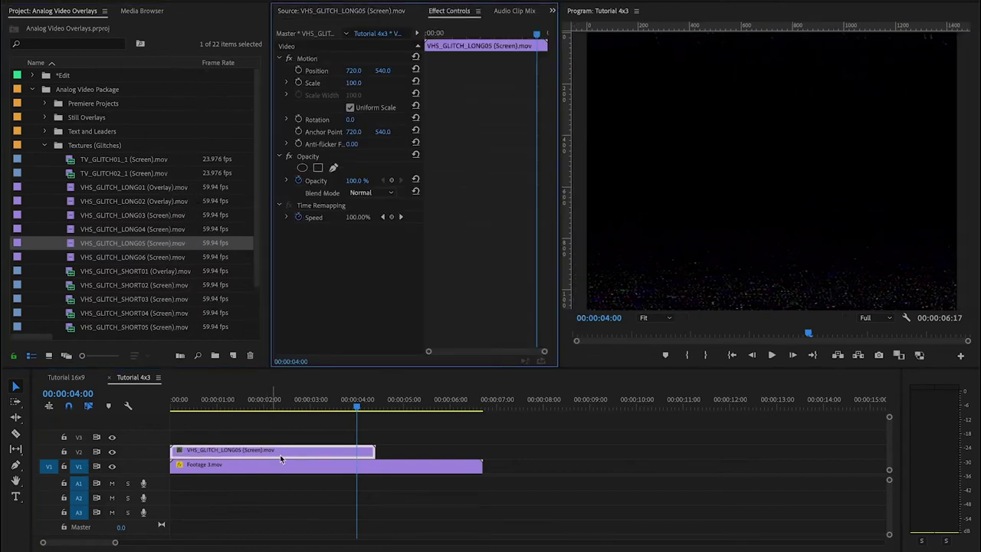
left_click(396, 195)
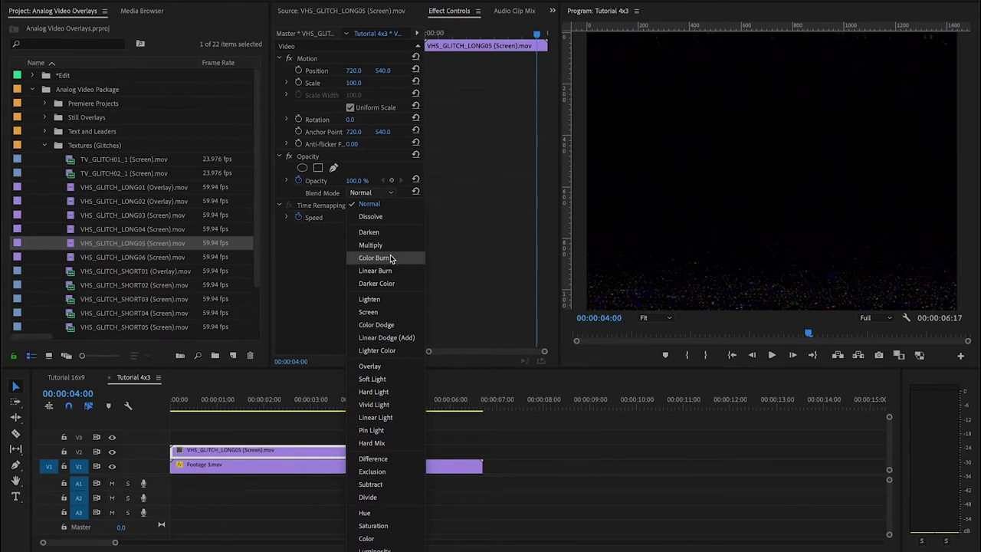
left_click(377, 315)
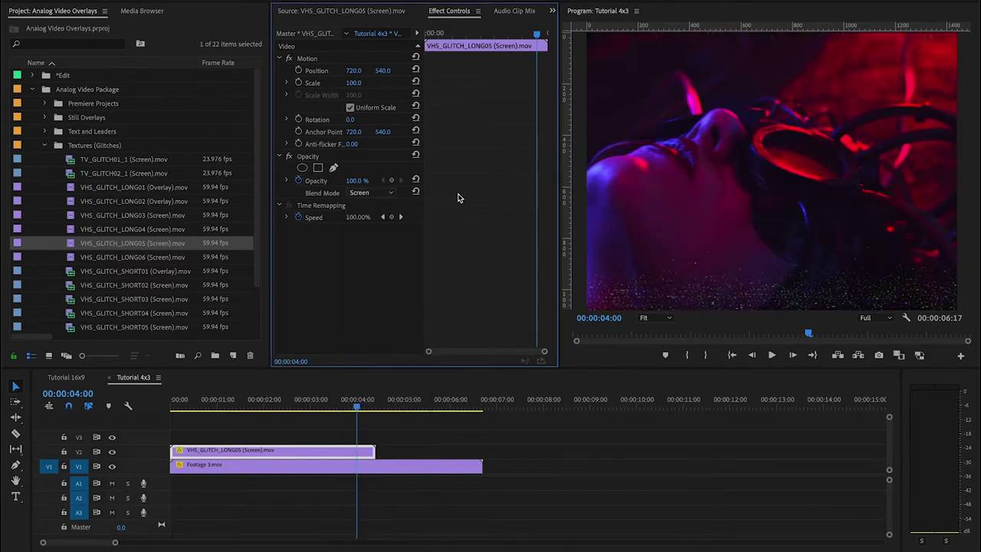
left_click_drag(558, 189, 468, 201)
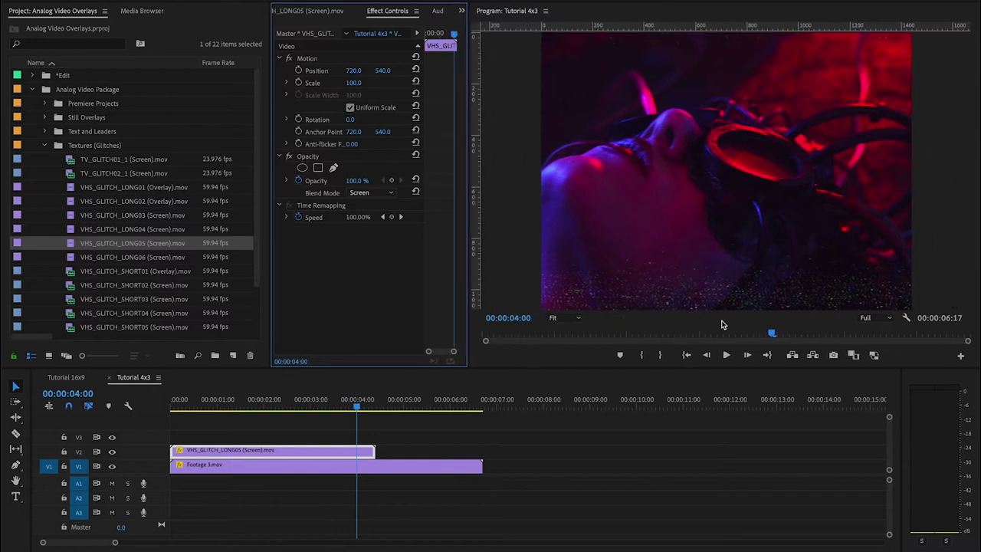
key("space")
left_click(157, 410)
key("Home")
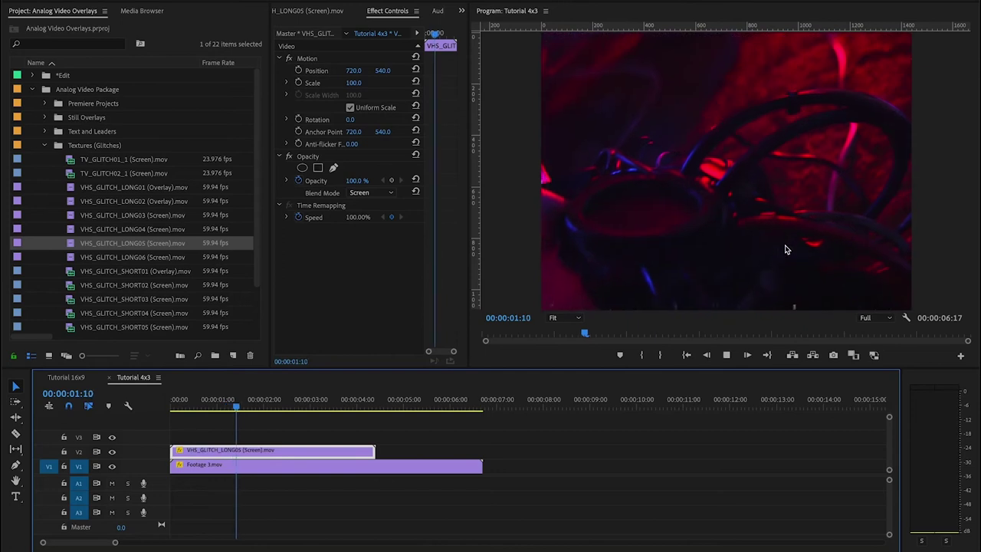
left_click(278, 414)
left_click_drag(278, 418, 304, 416)
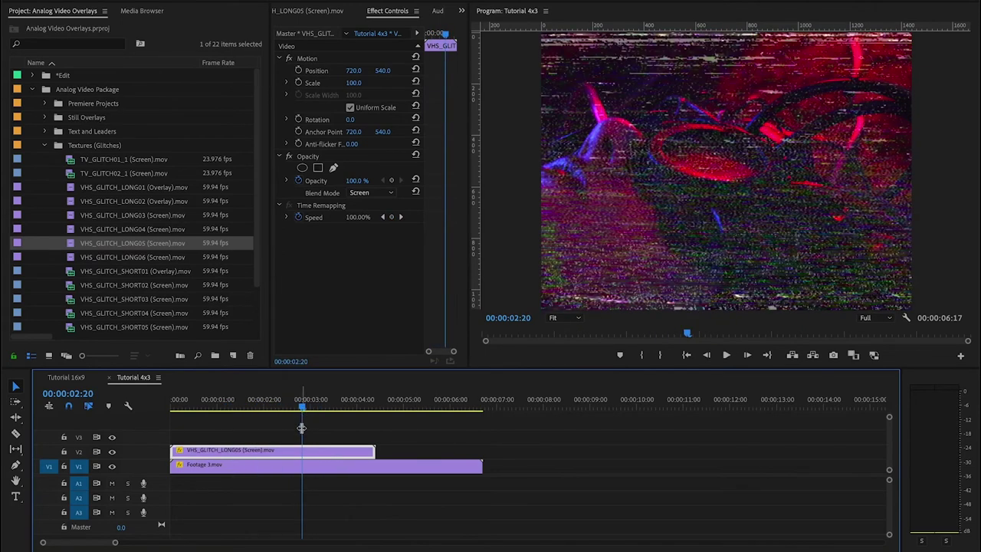
Lower the glitch overlay's opacity to 41% and replay from the start
left_click_drag(356, 180, 312, 180)
left_click(250, 406)
key("Home")
key("space")
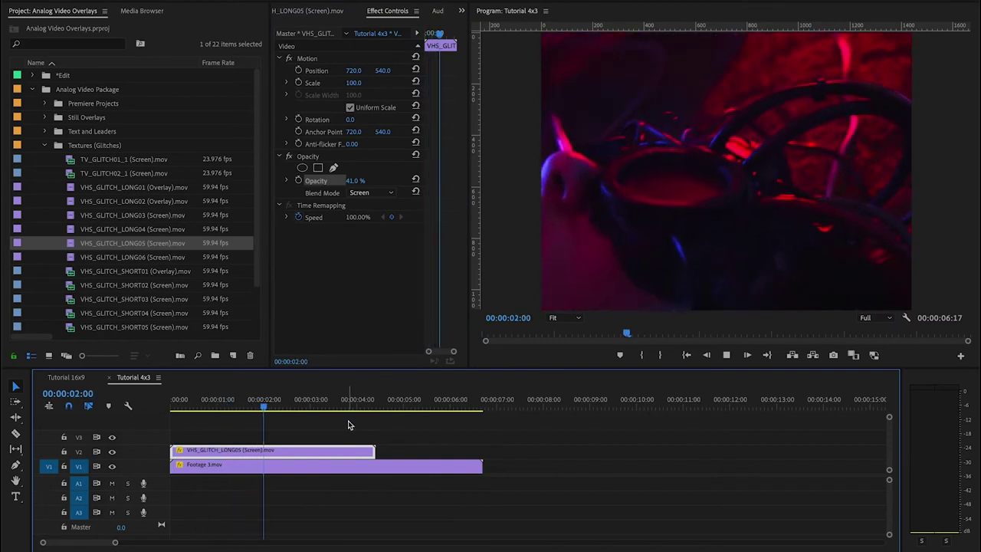
key("space")
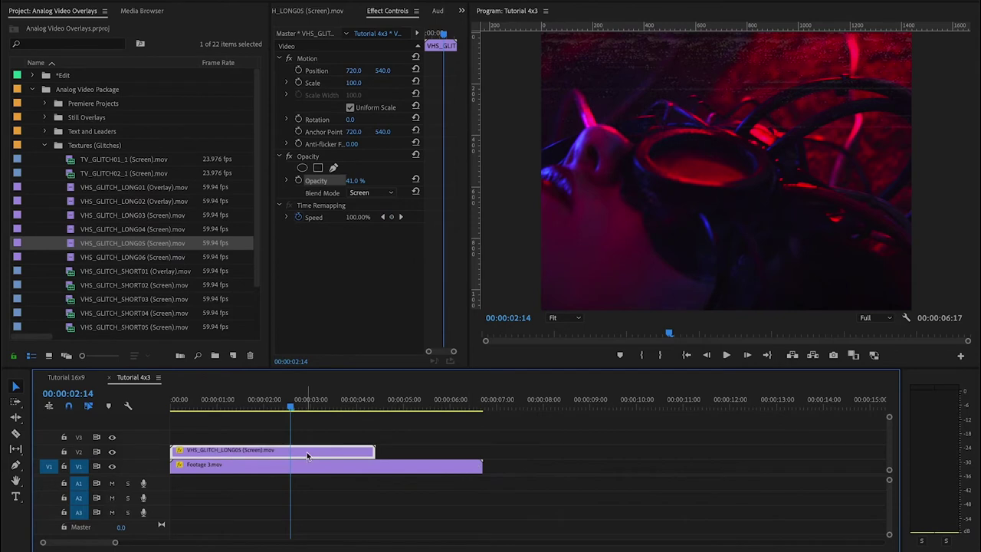
Alt-drag a copy of the glitch clip to follow the first on V2 and play it back
left_click_drag(242, 453, 429, 450)
left_click(370, 404)
key("space")
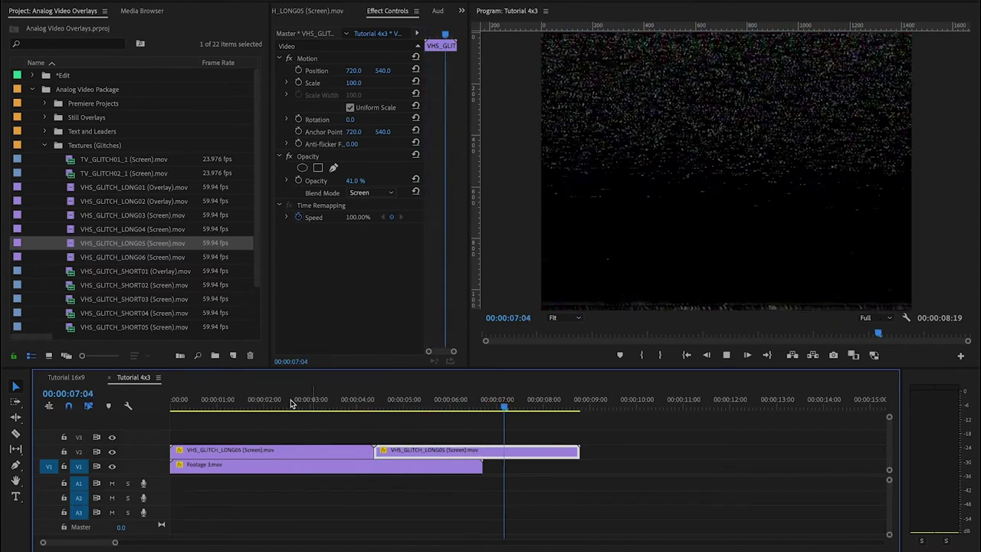
left_click(208, 404)
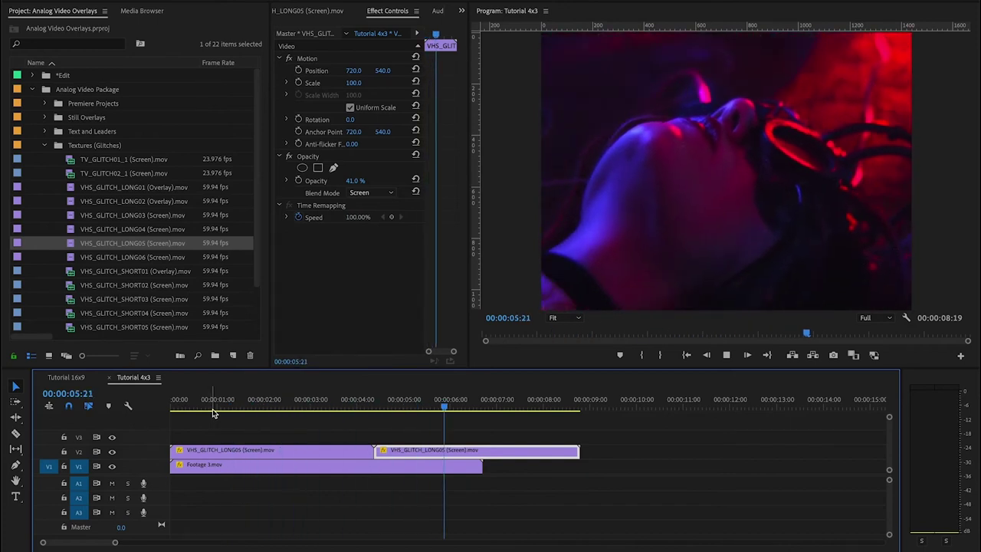
key("space")
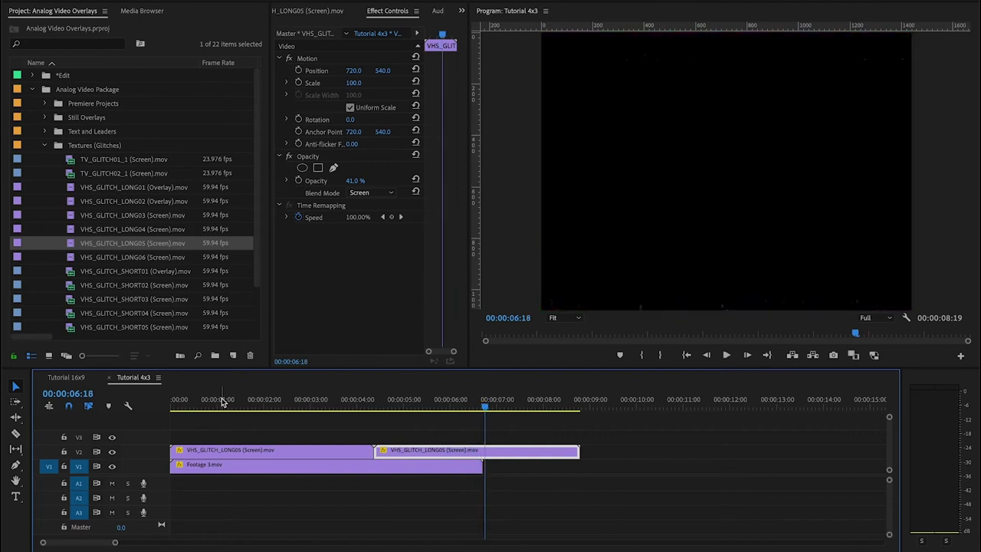
Add Footage 2.mov to V1 after Footage 3 and trim the second glitch clip to end earlier
left_click(44, 146)
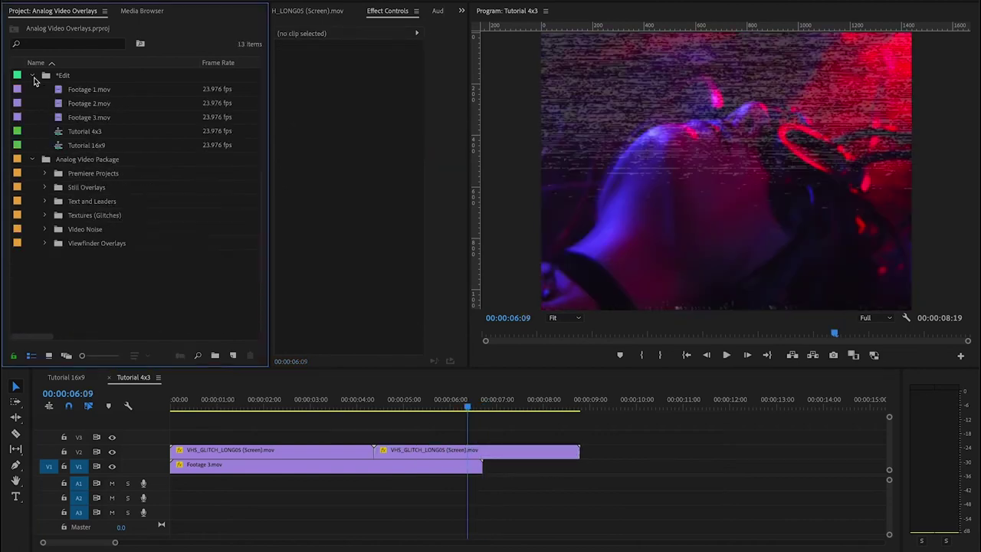
left_click(84, 130)
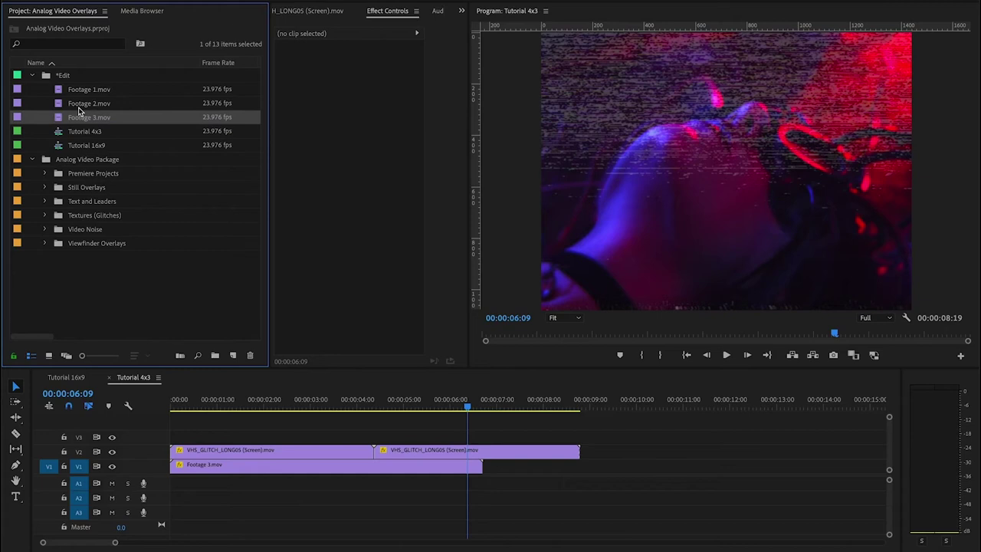
left_click_drag(77, 105, 494, 469)
left_click(571, 450)
left_click_drag(577, 449, 466, 461)
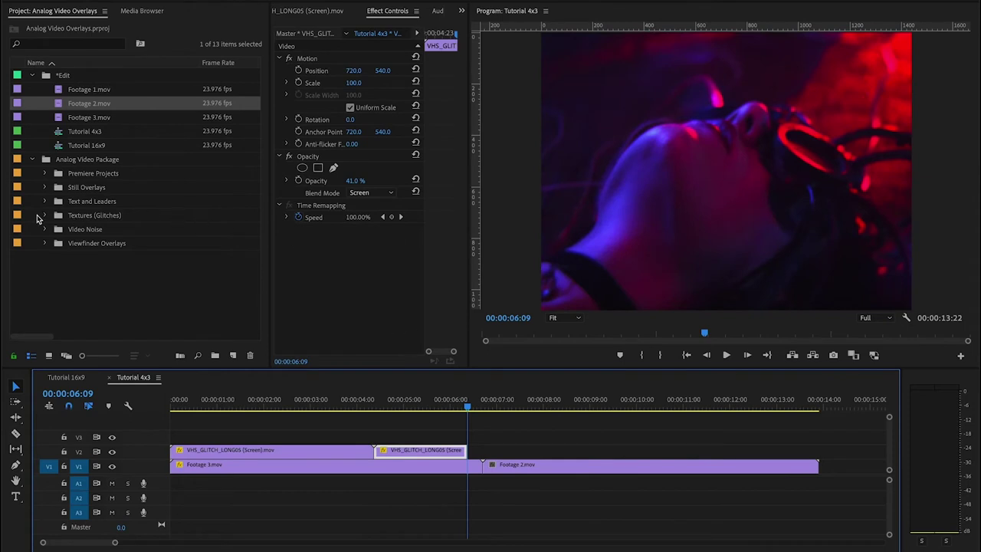
Put VHS_GLITCH_LONG01 (Overlay) on V2 at the cut and shorten it with the Ripple Edit tool
left_click(45, 215)
double_click(78, 284)
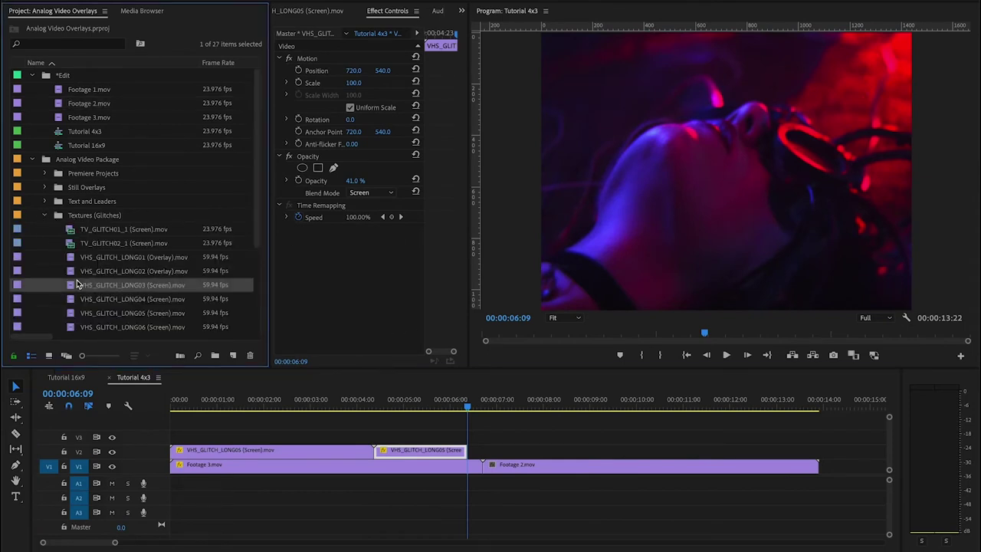
scroll(95, 298, "down", 1)
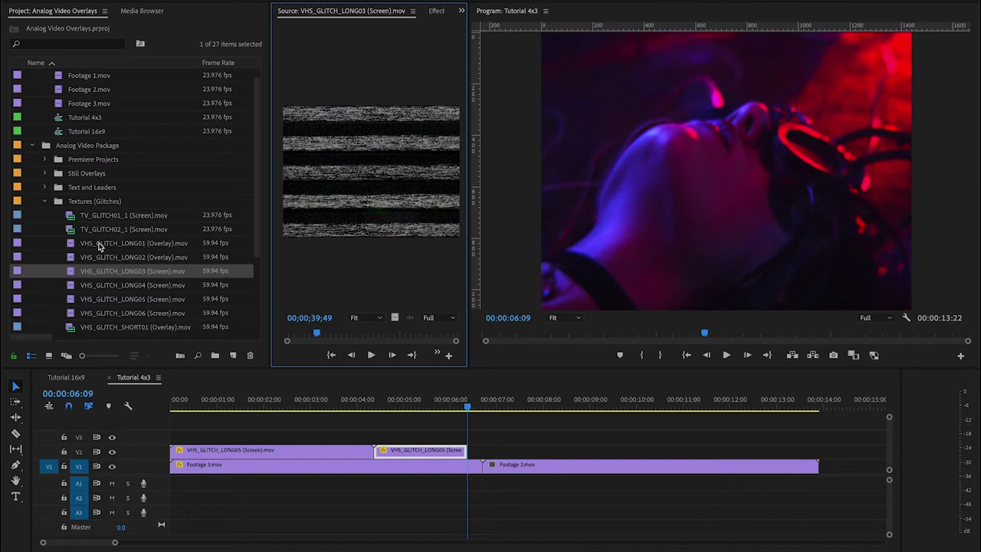
double_click(98, 244)
left_click_drag(64, 250, 462, 452)
key("b")
left_click_drag(763, 450, 477, 451)
Play back the glitch transition at the cut, then select the glitch and footage clips
key("space")
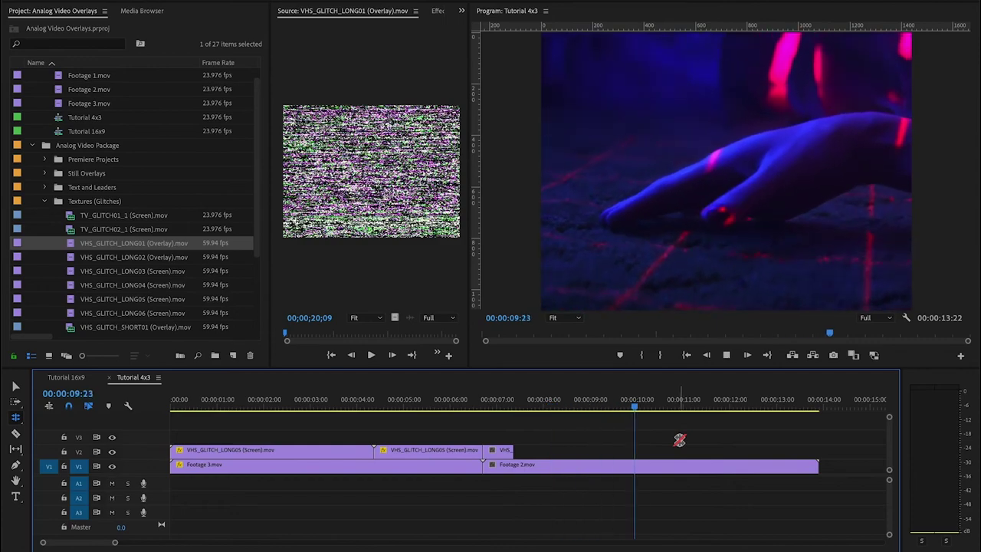
key("space")
left_click(466, 404)
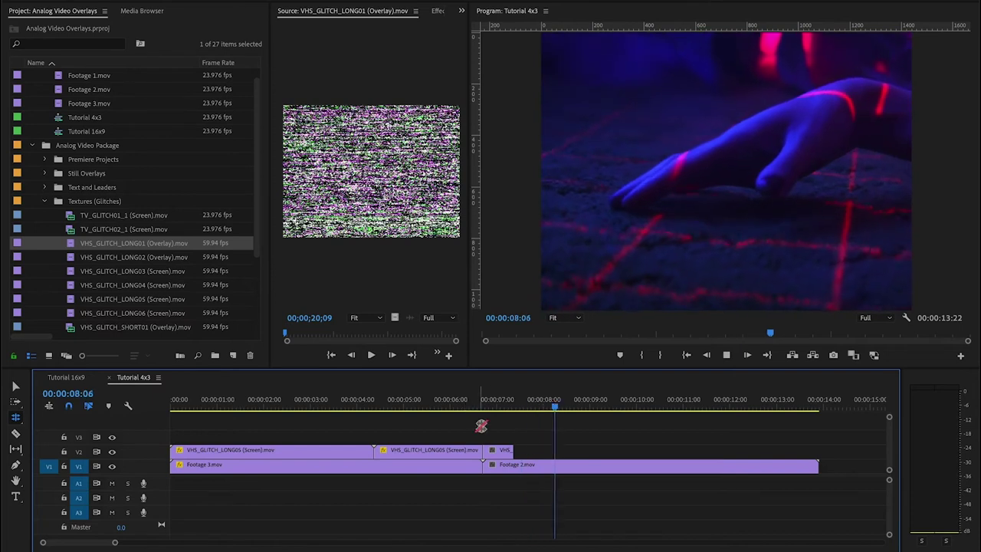
key("space")
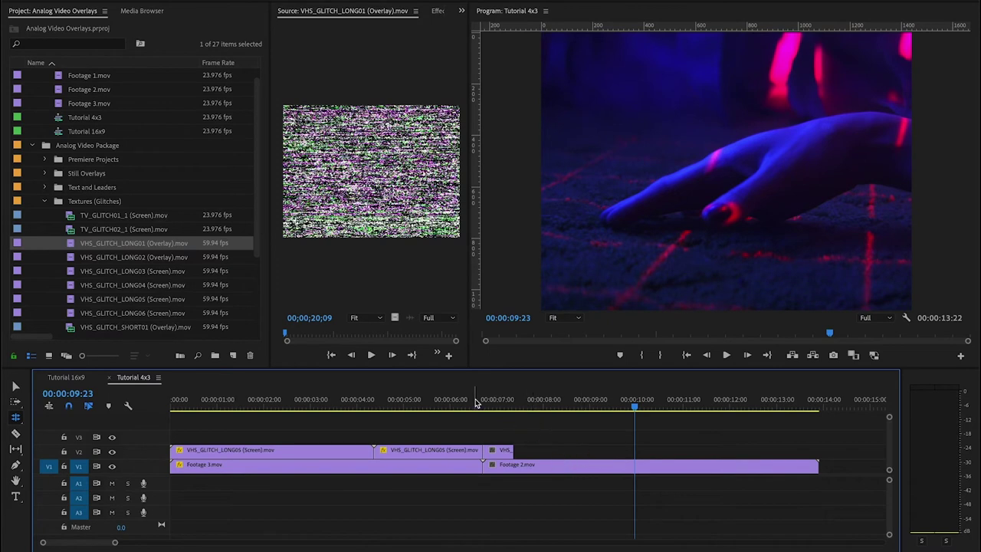
left_click(519, 404)
left_click_drag(567, 426, 353, 460)
Delete the glitch clips and Footage 2 so only Footage 3.mov remains
key("Delete")
left_click(563, 467)
key("Delete")
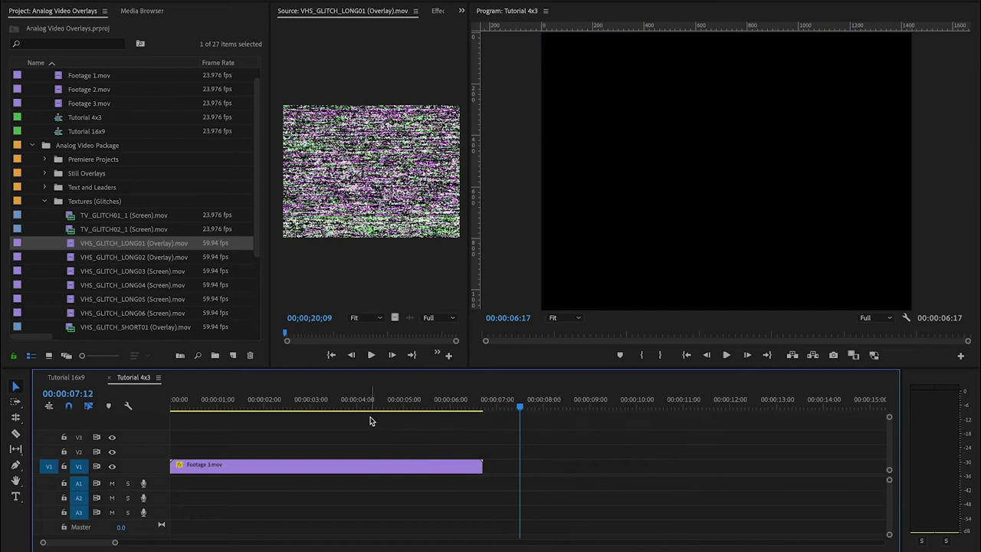
left_click(286, 418)
left_click(217, 417)
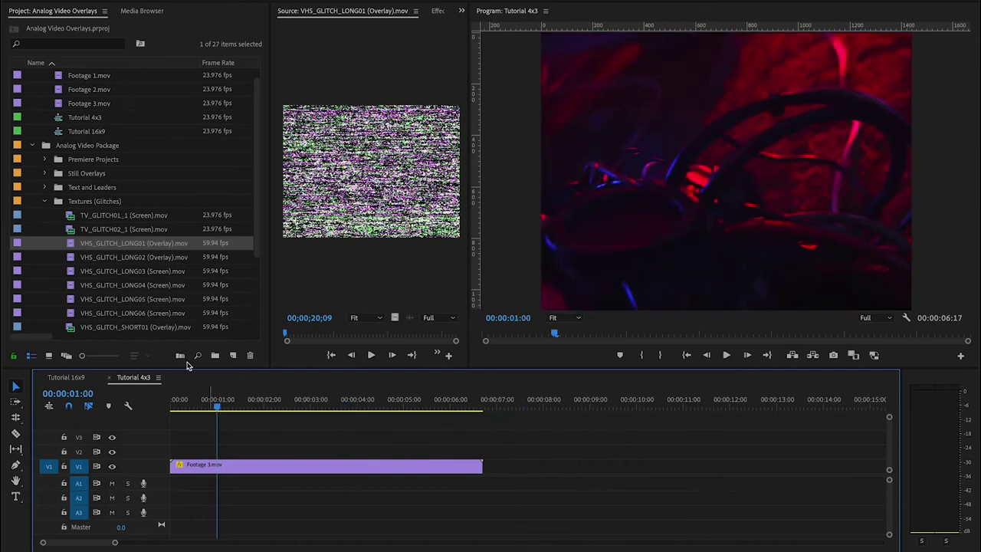
Browse DIY Still Elements, previewing Battery1, Battery3, Pause and Shortplay1.png
left_click(43, 201)
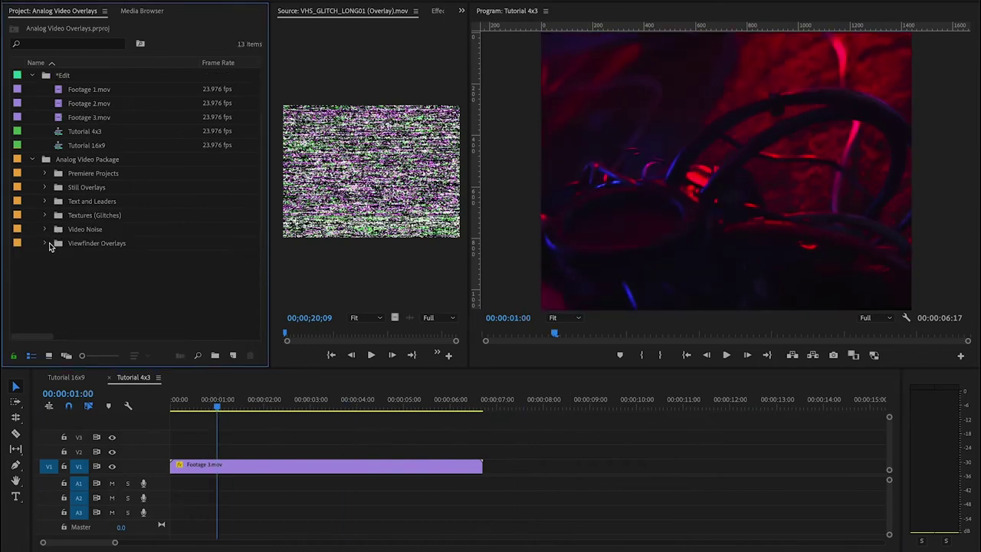
left_click(44, 243)
left_click(65, 260)
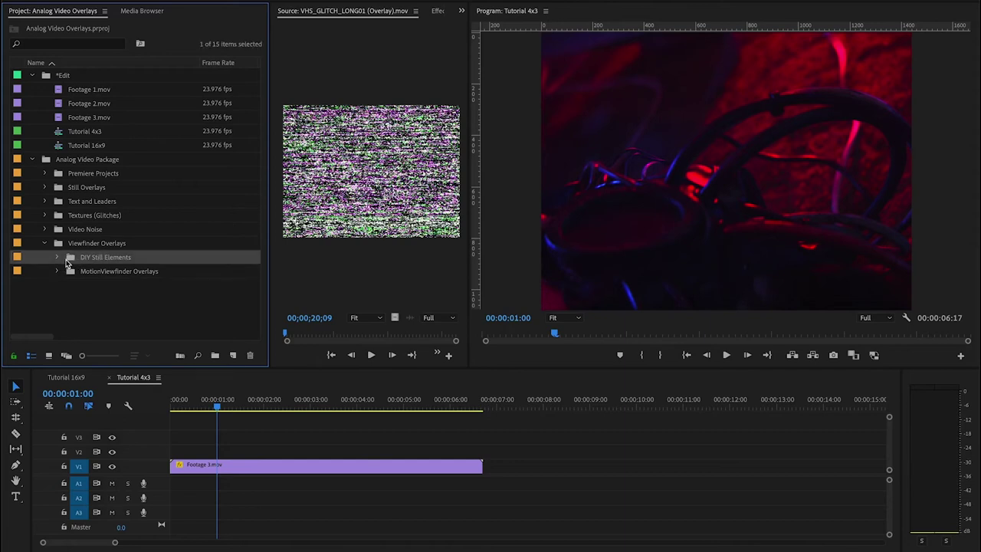
left_click(57, 257)
scroll(110, 294, "down", 2)
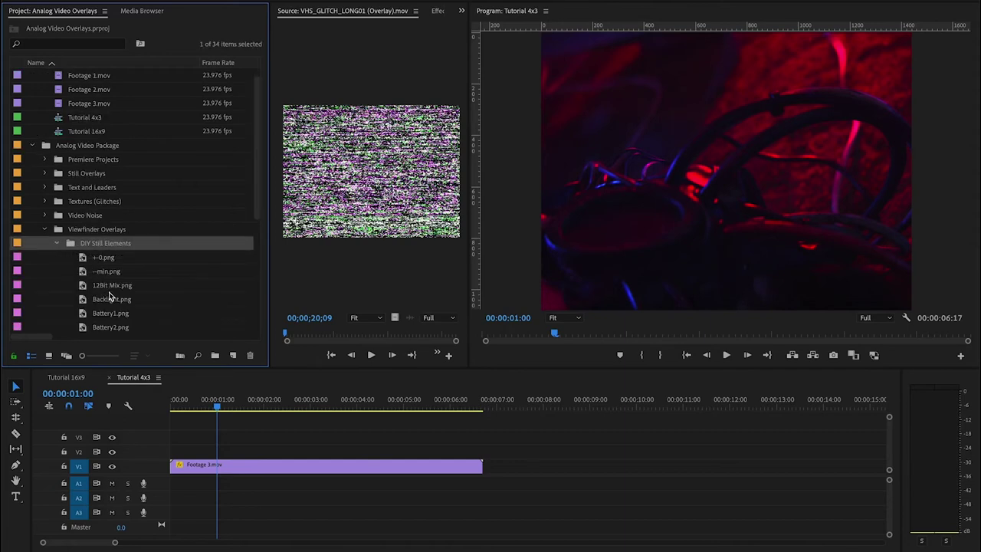
double_click(109, 284)
scroll(111, 294, "down", 2)
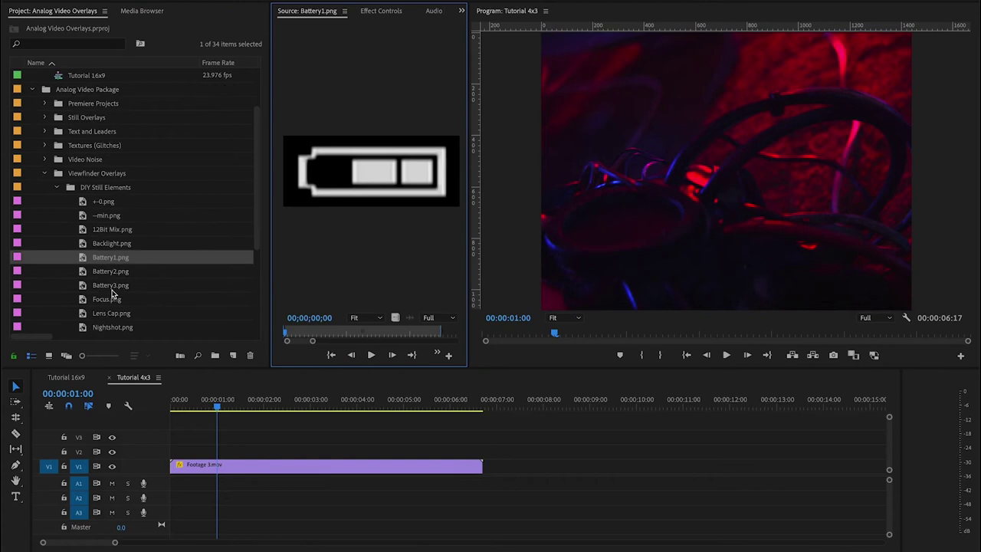
double_click(111, 284)
scroll(107, 295, "down", 5)
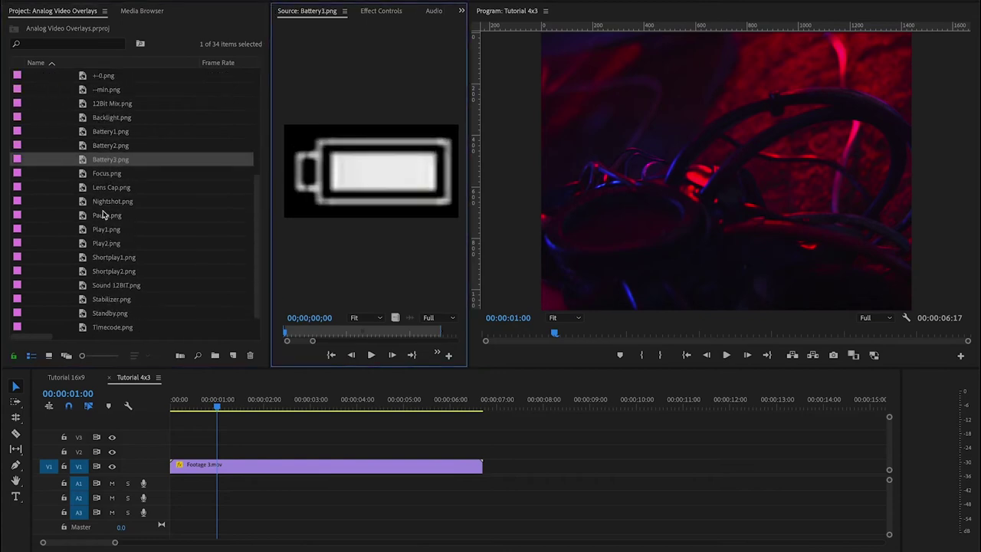
double_click(105, 215)
double_click(104, 259)
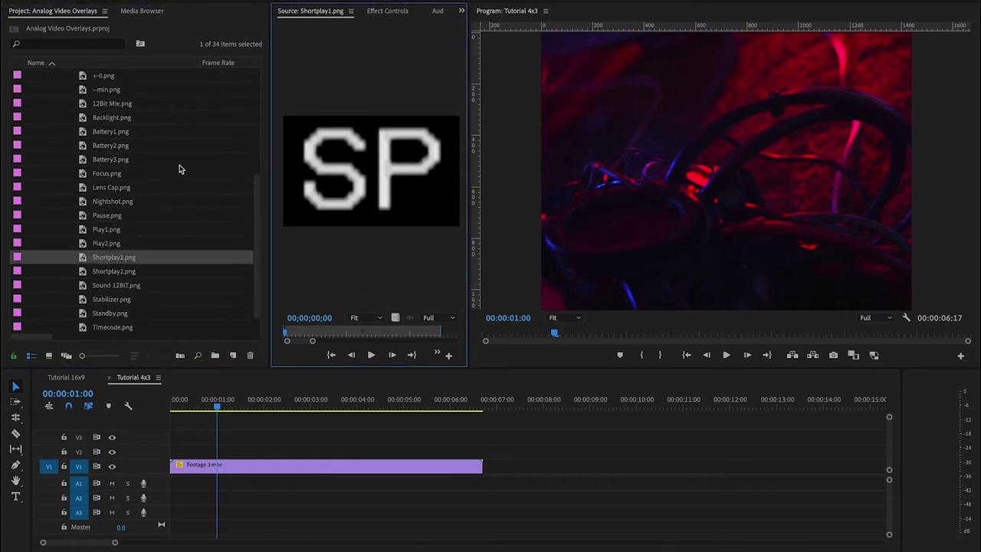
Layer Shortplay1.png on V2 and position it near the top-left of the frame
left_click_drag(81, 262, 198, 454)
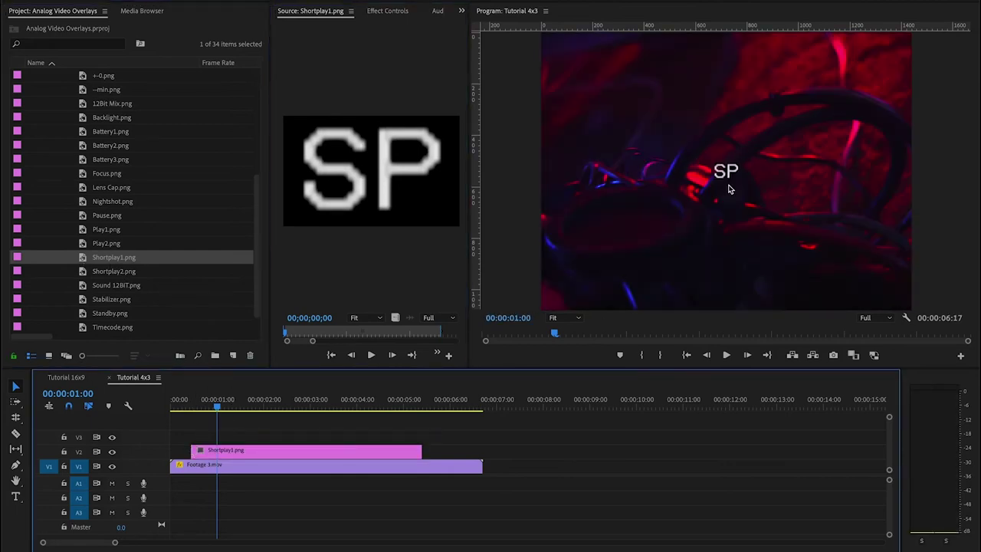
left_click(329, 457)
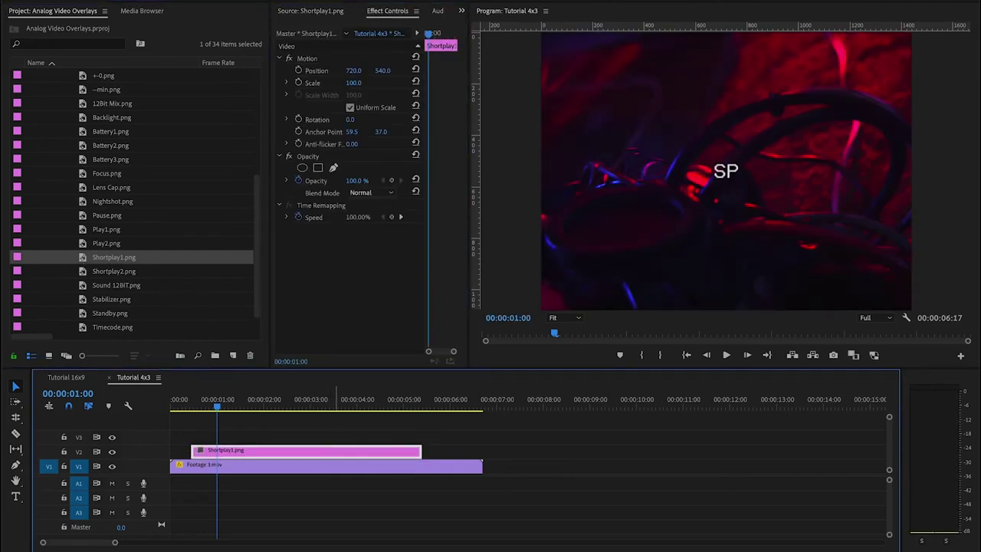
left_click_drag(359, 70, 284, 70)
left_click_drag(381, 70, 352, 70)
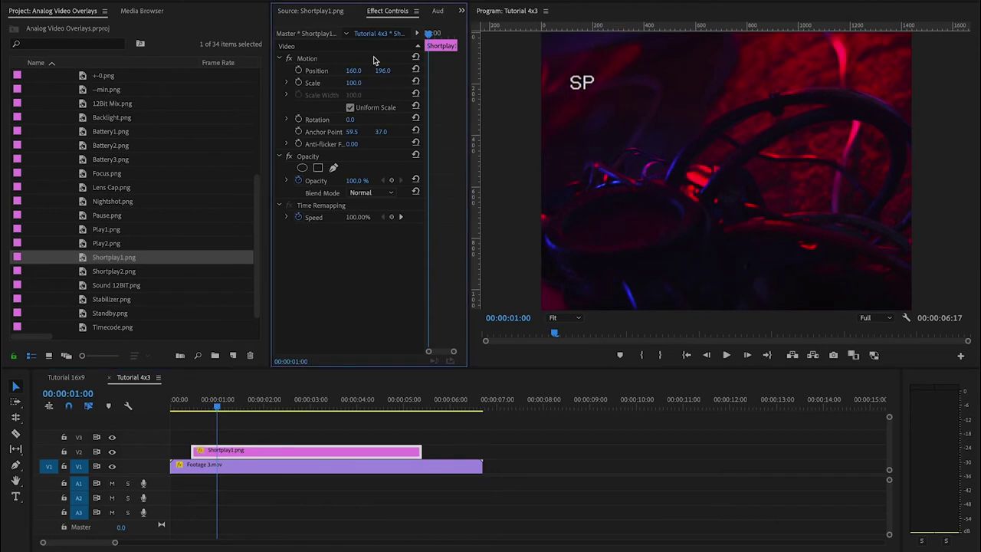
Layer Lens Cap.png on V3 and place it beside the SP overlay near the top
double_click(107, 201)
double_click(105, 187)
left_click_drag(101, 184, 211, 436)
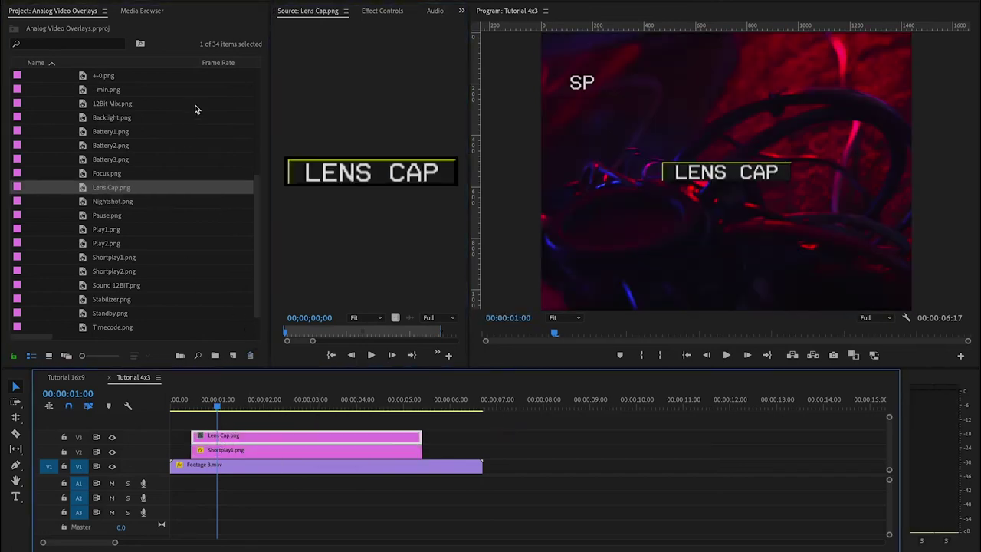
left_click(381, 11)
left_click_drag(770, 175, 720, 98)
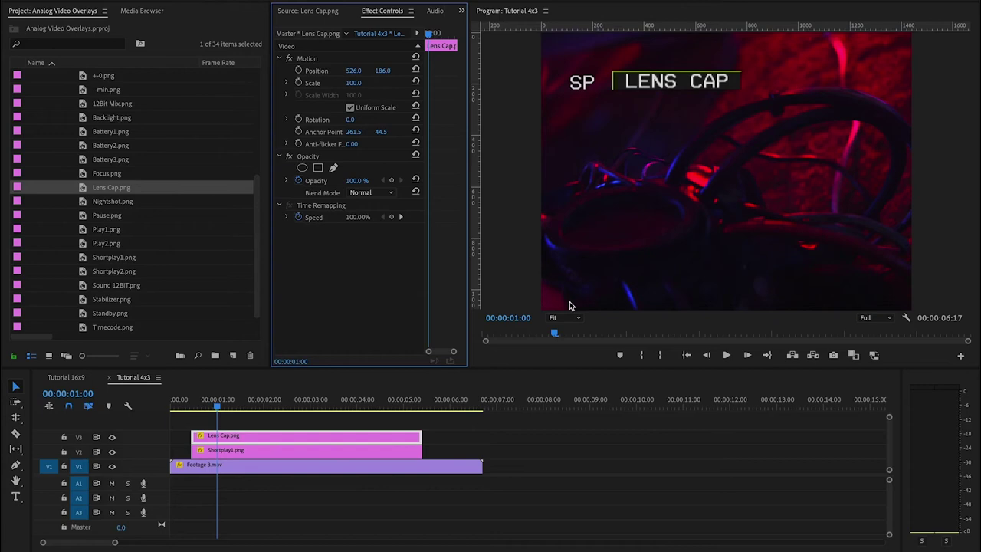
Remove both the Shortplay1 and Lens Cap overlay clips from the timeline
left_click_drag(441, 442, 384, 458)
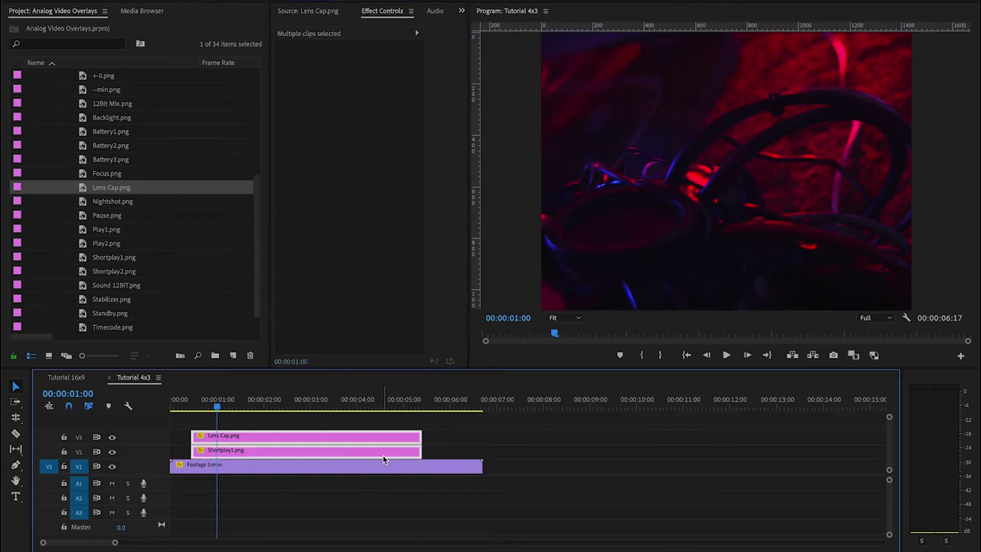
key("Delete")
scroll(182, 186, "up", 5)
Browse MotionViewfinder Overlays, previewing MiniDV Play FF, Please Insert Card and V8 Play.mov
left_click(56, 257)
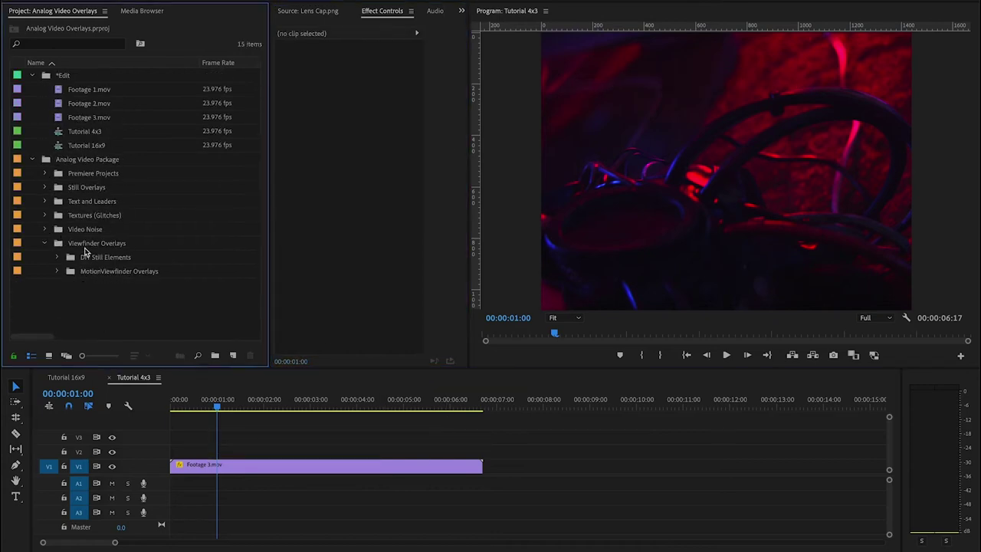
left_click(98, 274)
left_click(58, 271)
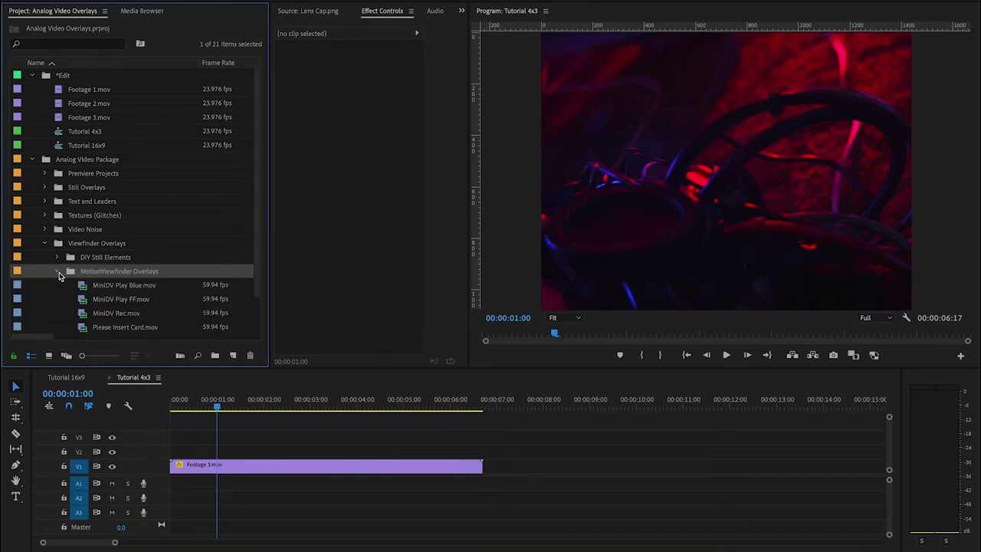
left_click(108, 299)
double_click(108, 298)
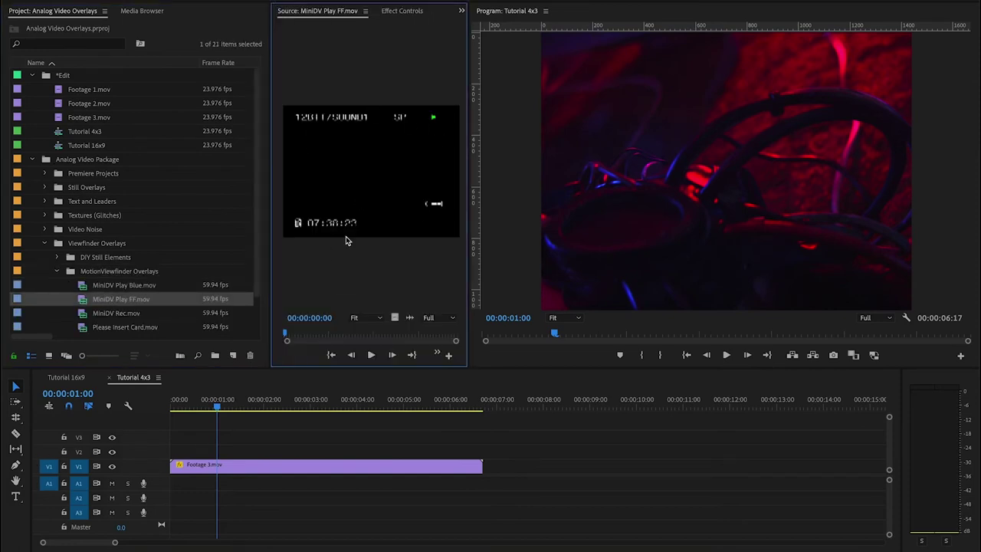
scroll(145, 300, "down", 1)
double_click(96, 315)
scroll(102, 293, "down", 2)
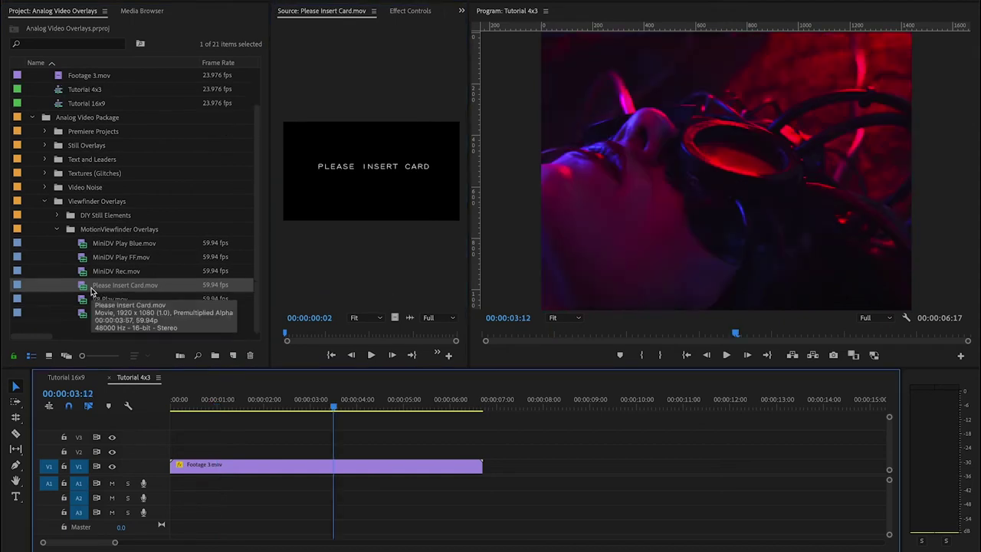
double_click(103, 300)
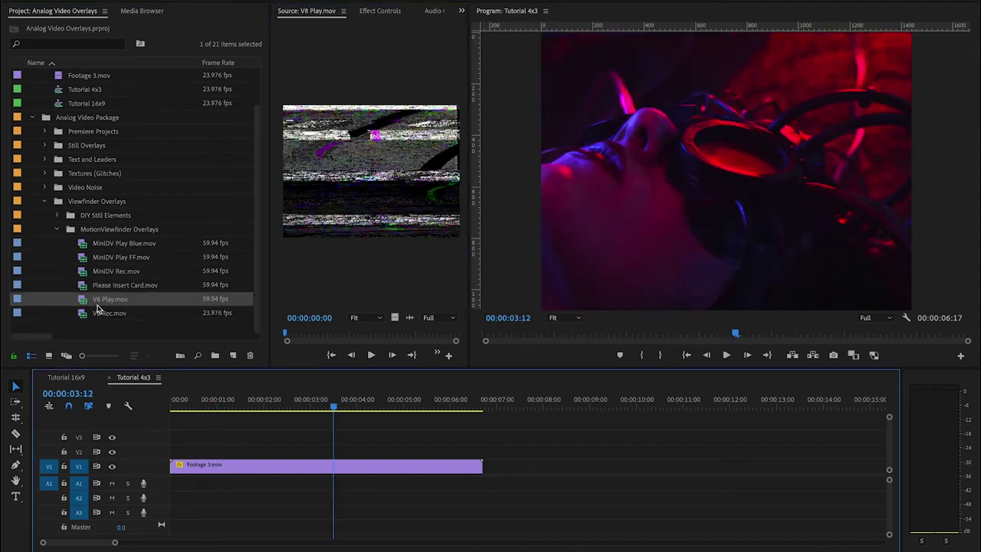
Layer V8 Play.mov on V2, play it over the footage, then delete it
left_click_drag(84, 304, 184, 449)
left_click_drag(197, 415, 155, 420)
key("space")
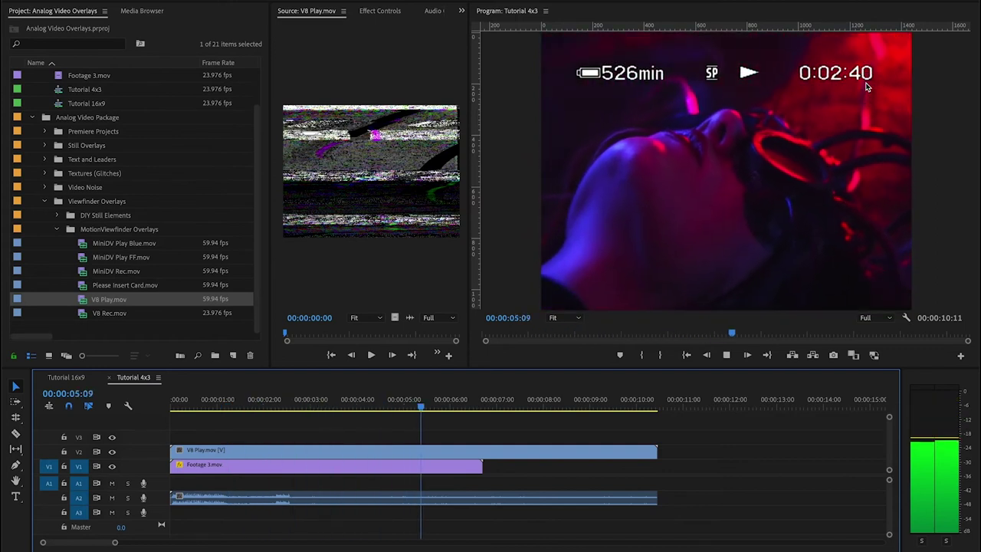
key("space")
left_click(502, 449)
key("Delete")
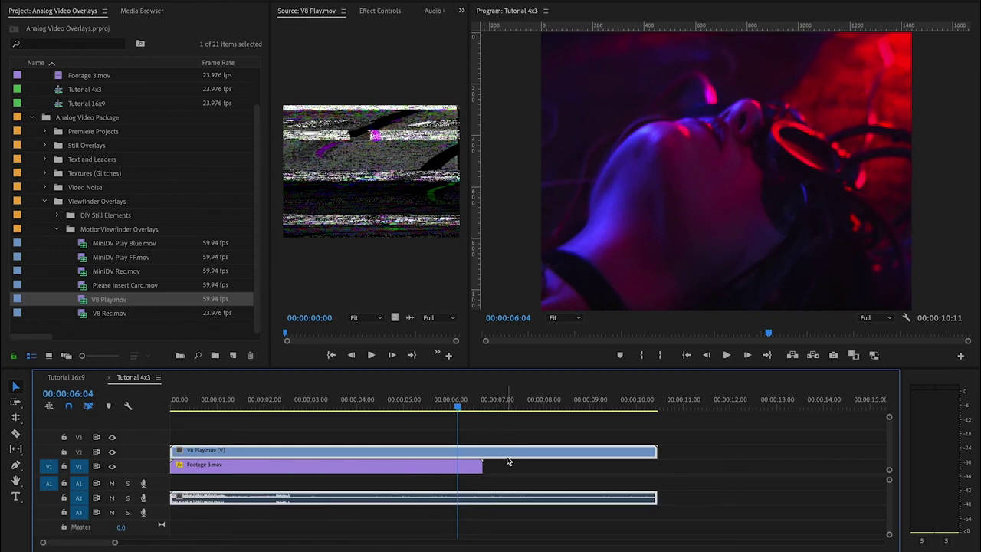
left_click(56, 230)
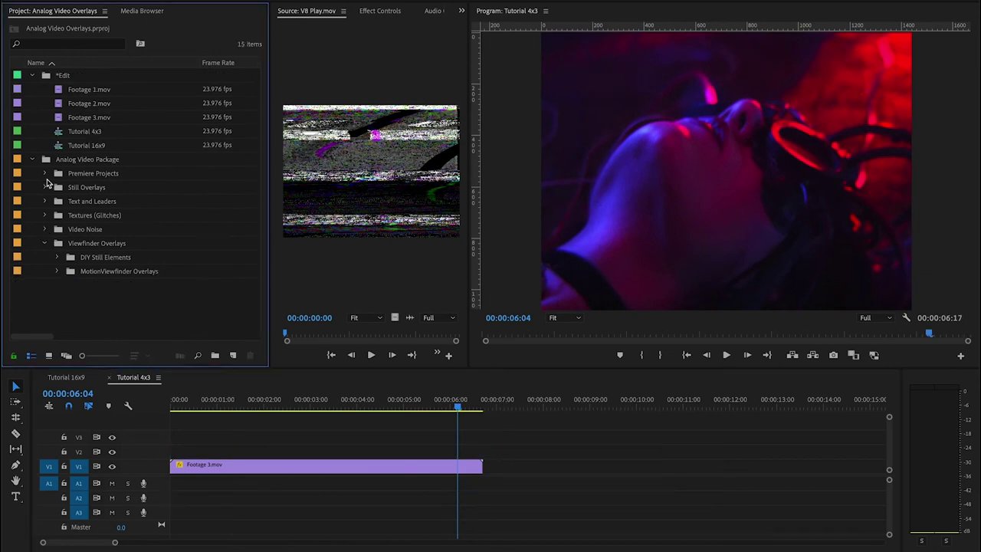
Preview TV Preroll CLEAN, TV Preroll NOISY, Warning CLEAN and Warning NOISY.mov in the Source monitor
left_click(45, 202)
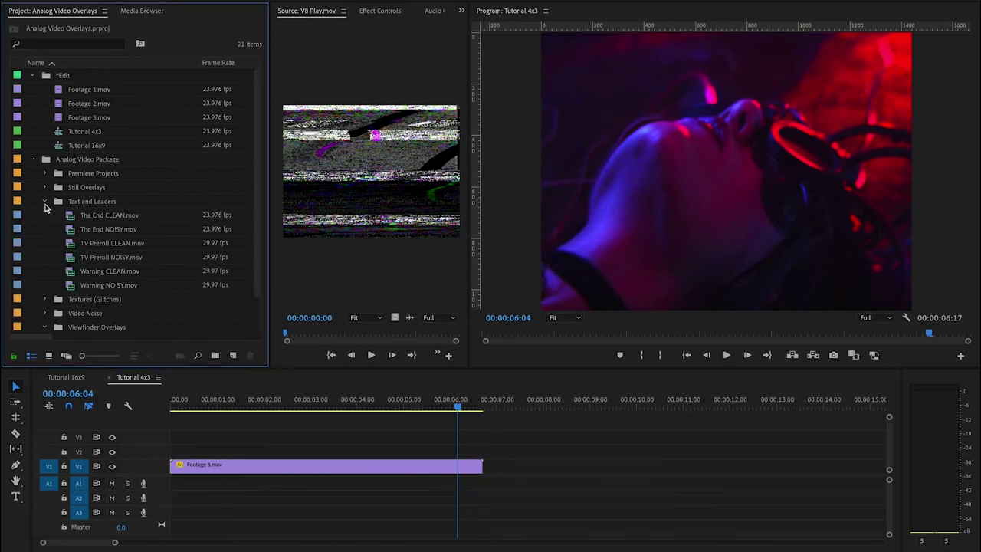
double_click(112, 242)
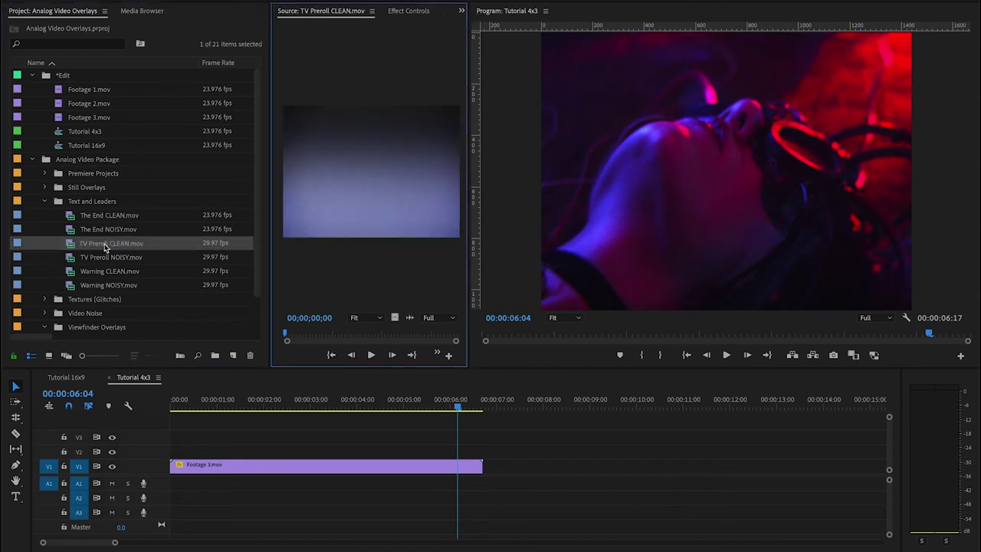
key("space")
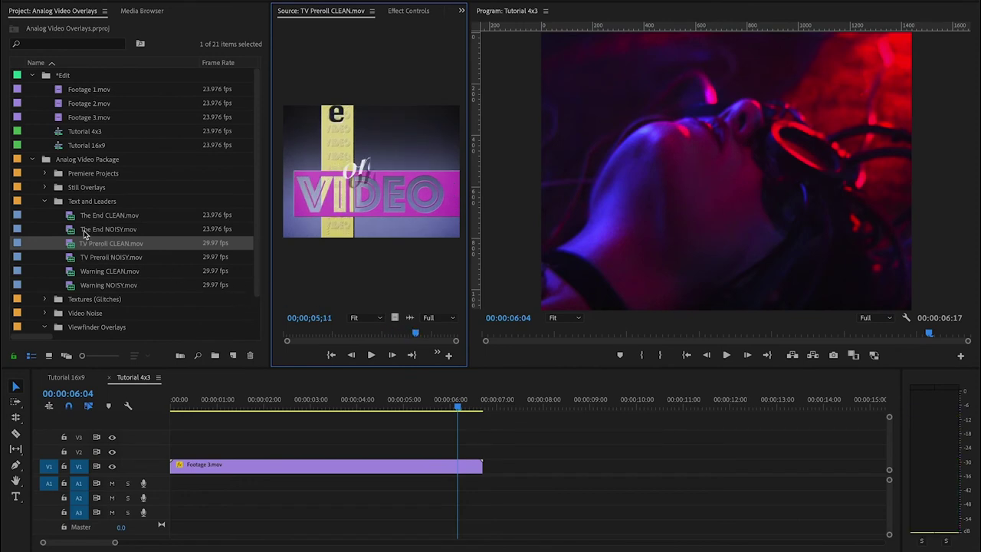
double_click(84, 259)
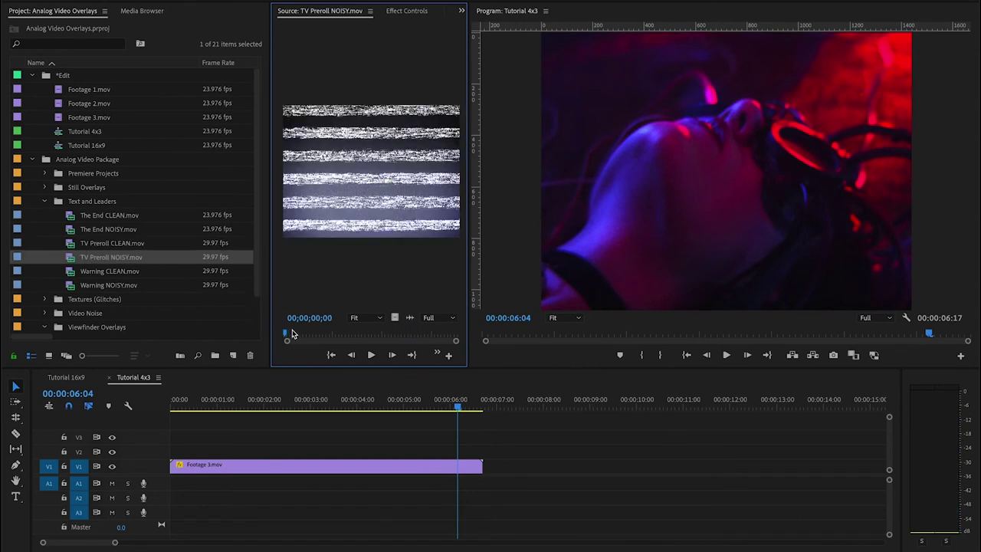
left_click_drag(286, 335, 401, 335)
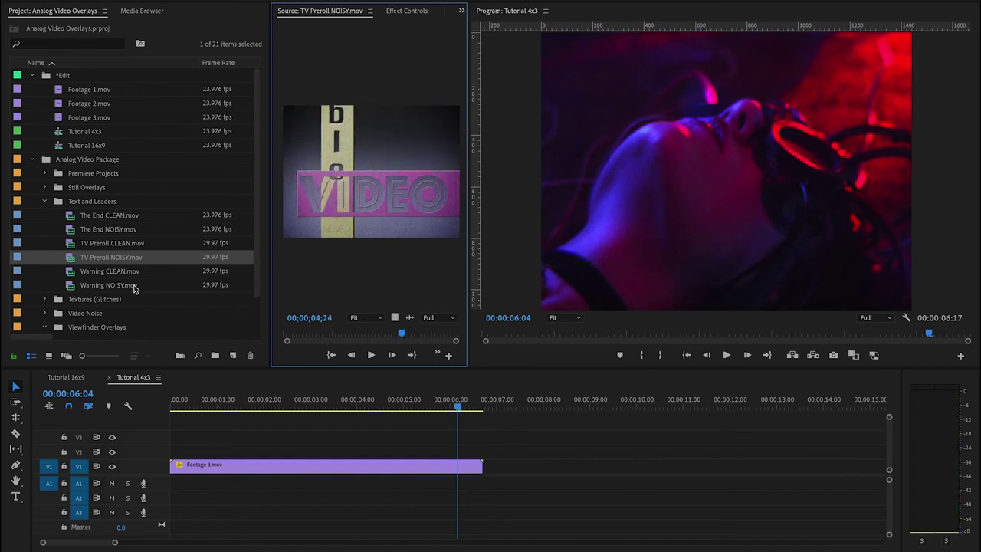
double_click(102, 272)
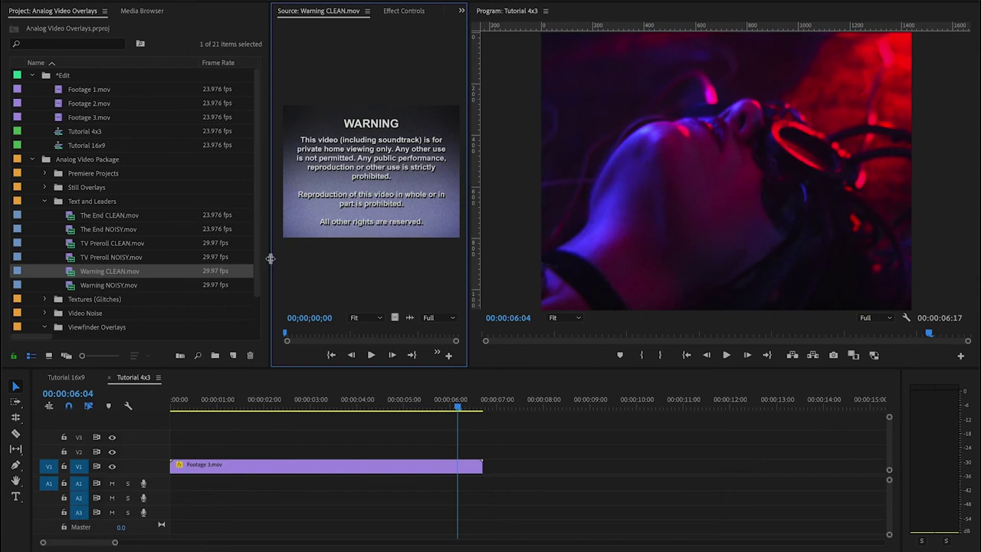
double_click(113, 285)
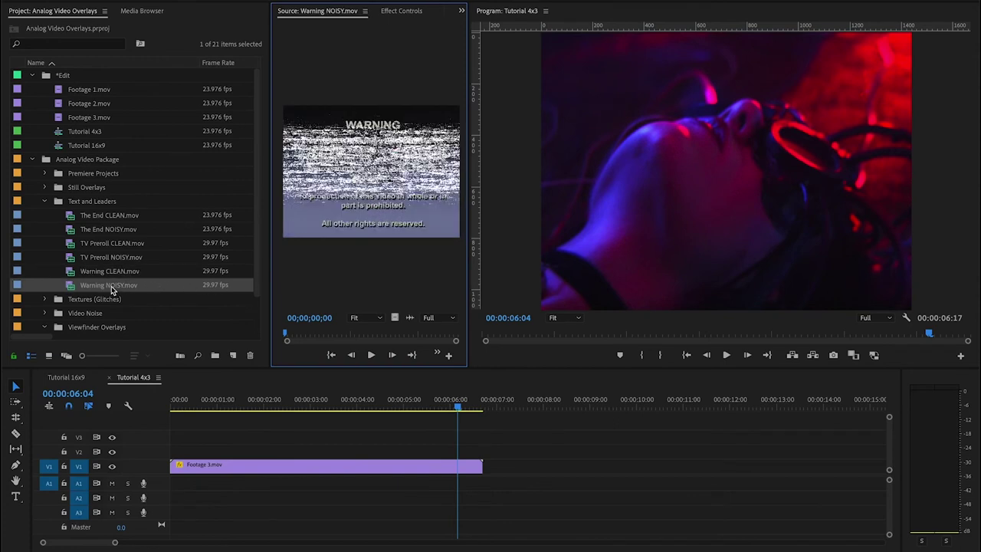
Preview The End NOISY and CLEAN leader clips, scrubbing to the title, then collapse Text and Leaders
double_click(107, 232)
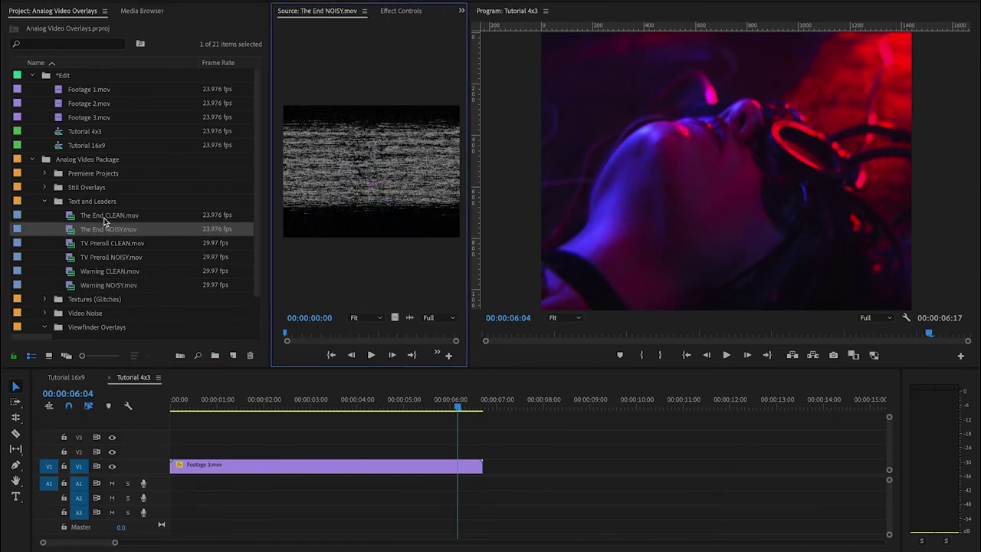
double_click(105, 218)
left_click_drag(297, 331, 389, 335)
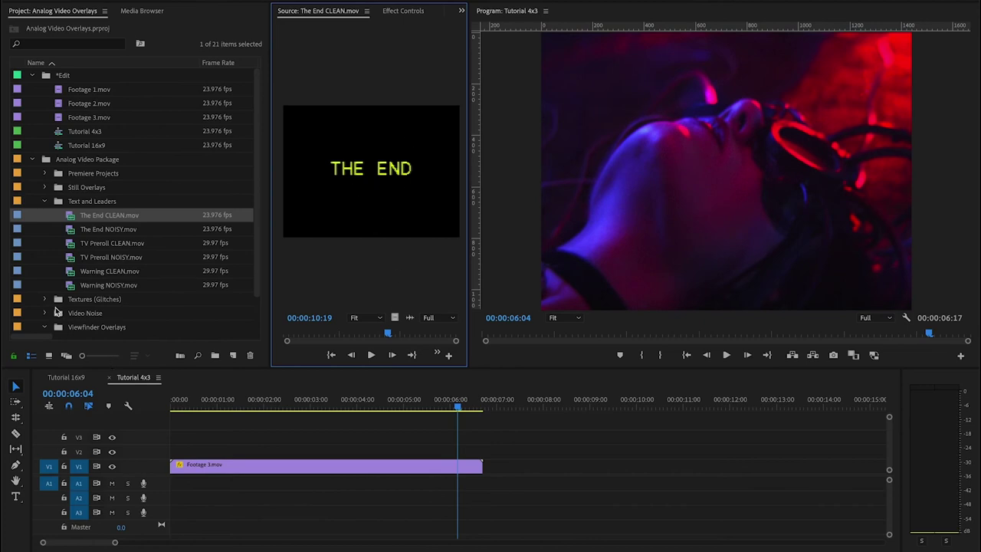
double_click(73, 234)
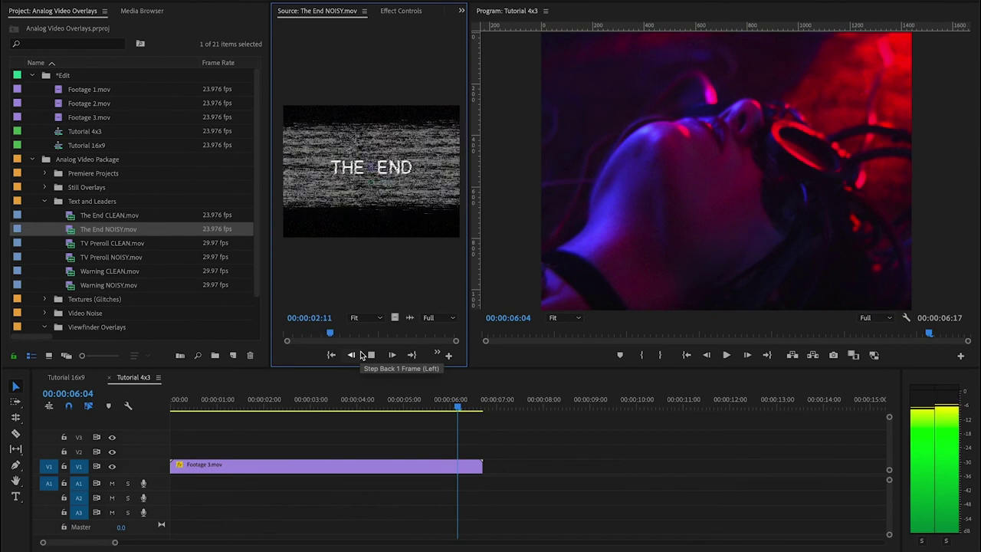
key("space")
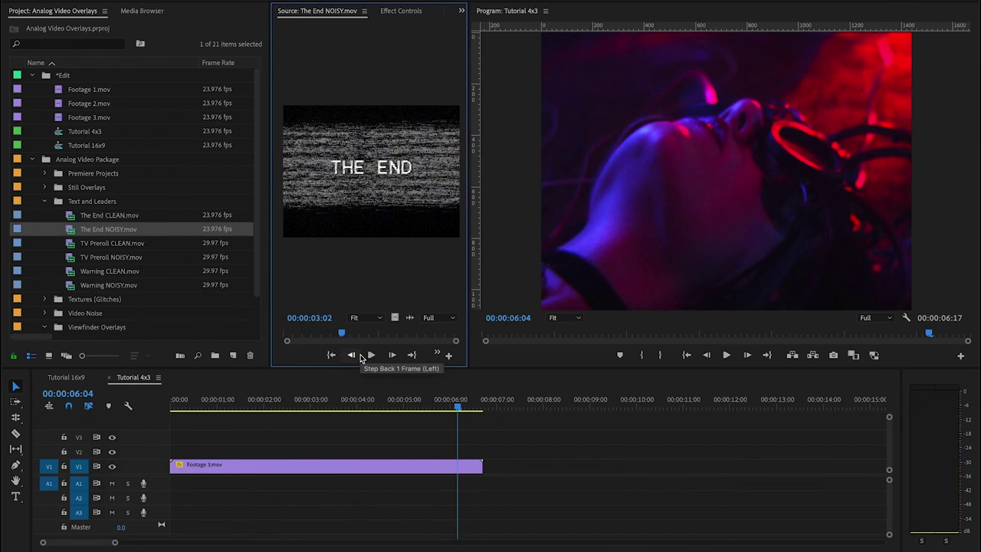
left_click(45, 202)
left_click(44, 187)
double_click(116, 202)
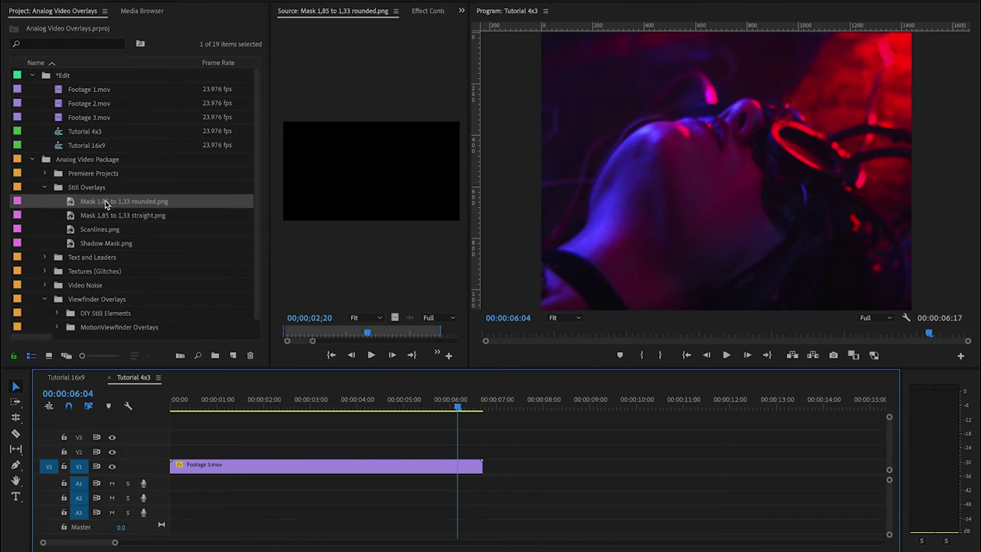
left_click(114, 244)
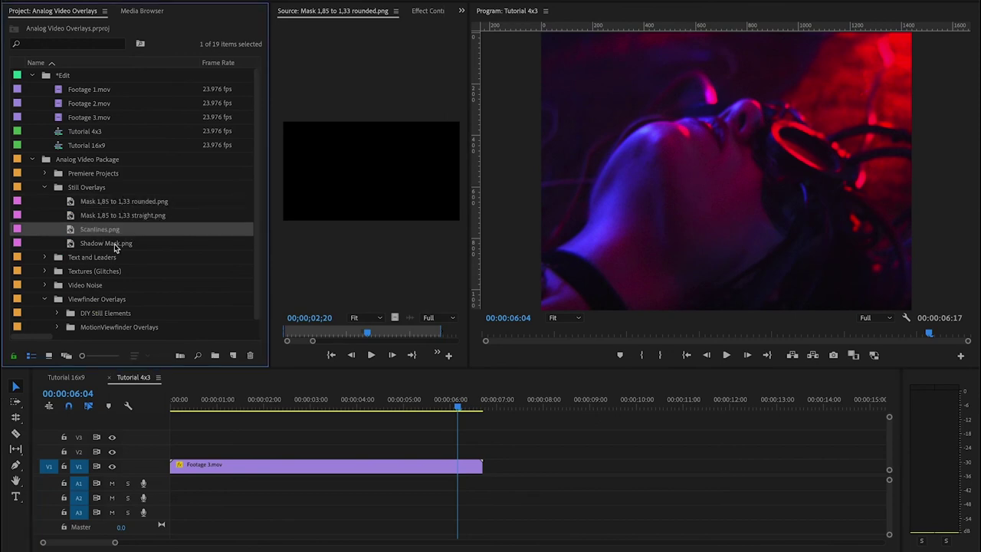
left_click(105, 230)
left_click(101, 243)
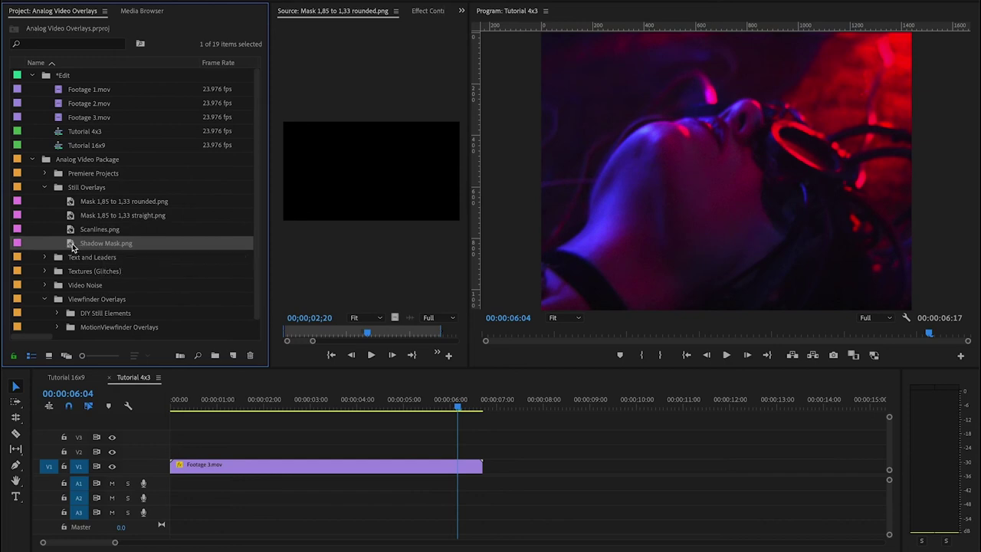
left_click_drag(73, 246, 173, 451)
left_click(275, 404)
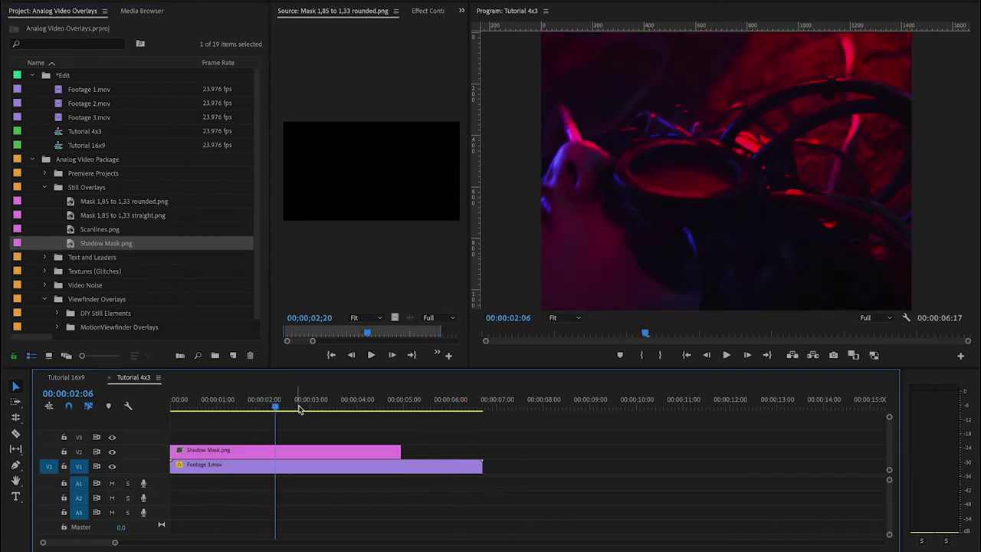
left_click(557, 318)
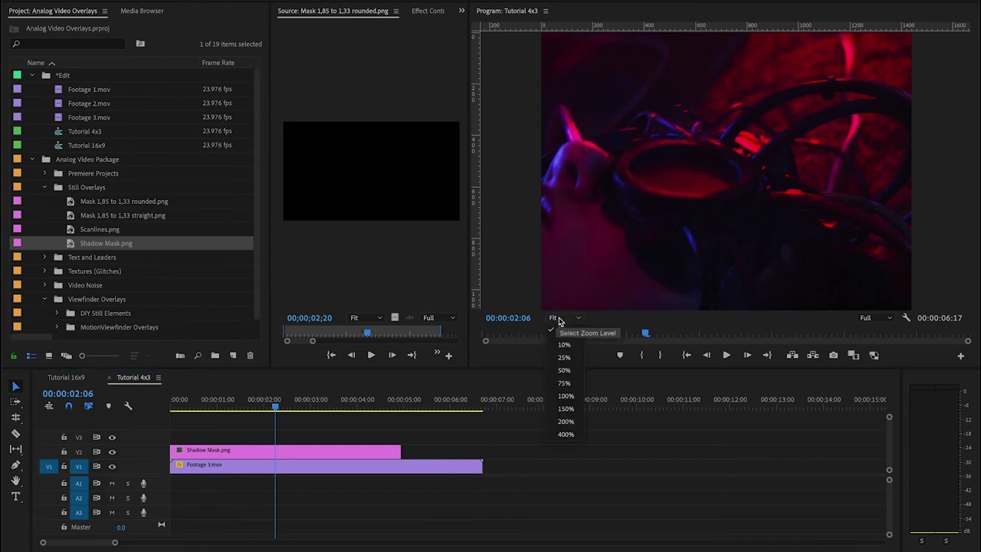
left_click(566, 422)
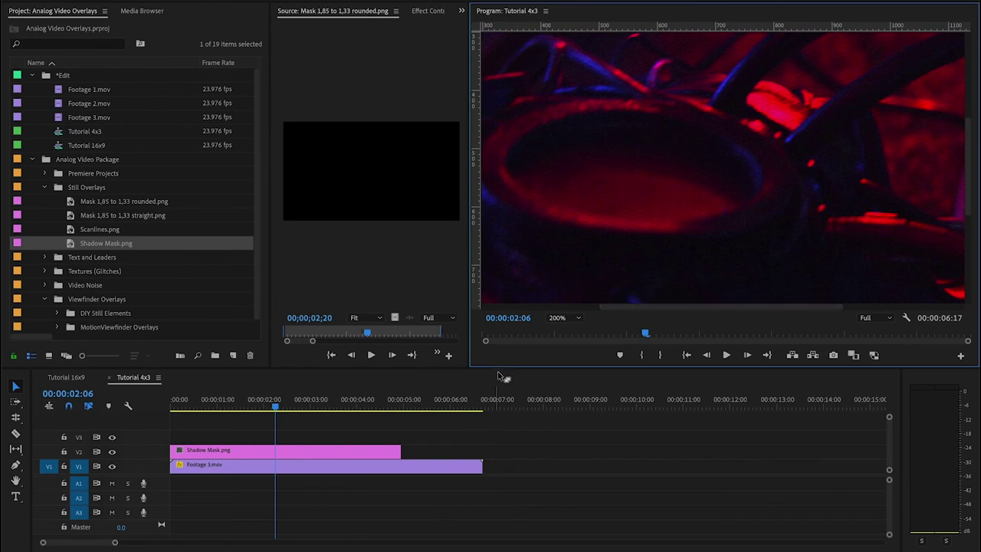
left_click(558, 318)
left_click(563, 331)
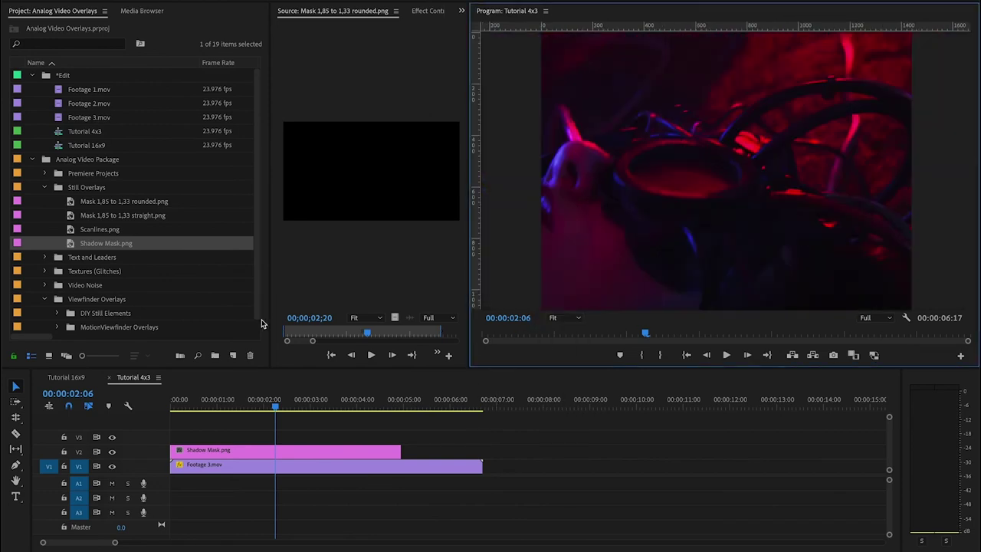
left_click(232, 451)
Replace the Shadow Mask clip with Scanlines.png on V2 above Footage 3 and play it back
key("Delete")
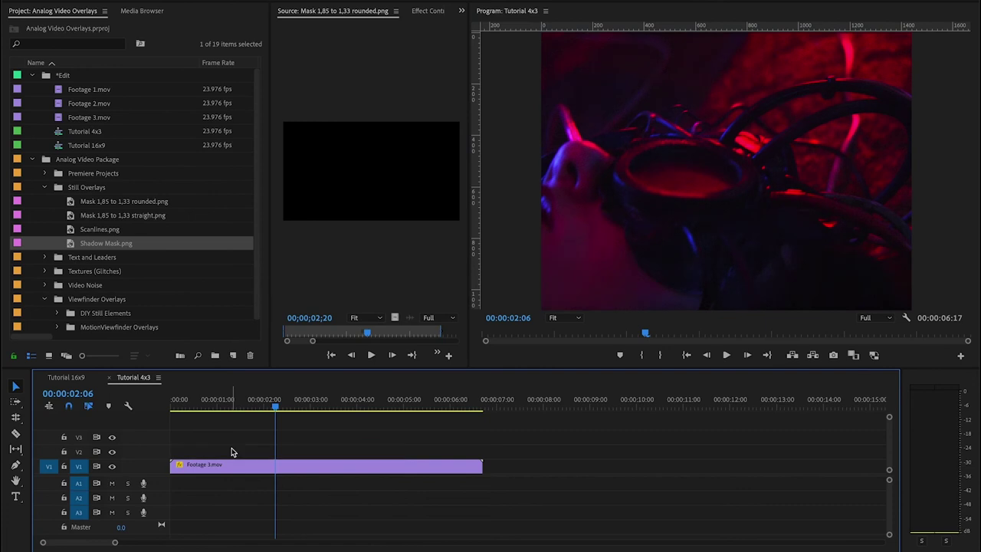
left_click_drag(89, 234, 166, 452)
key("space")
key("space")
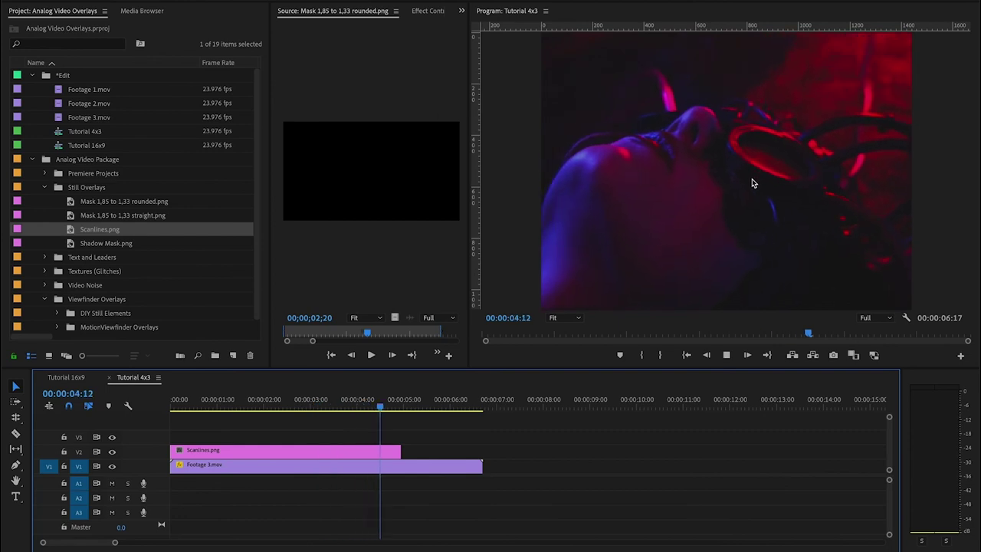
left_click(252, 405)
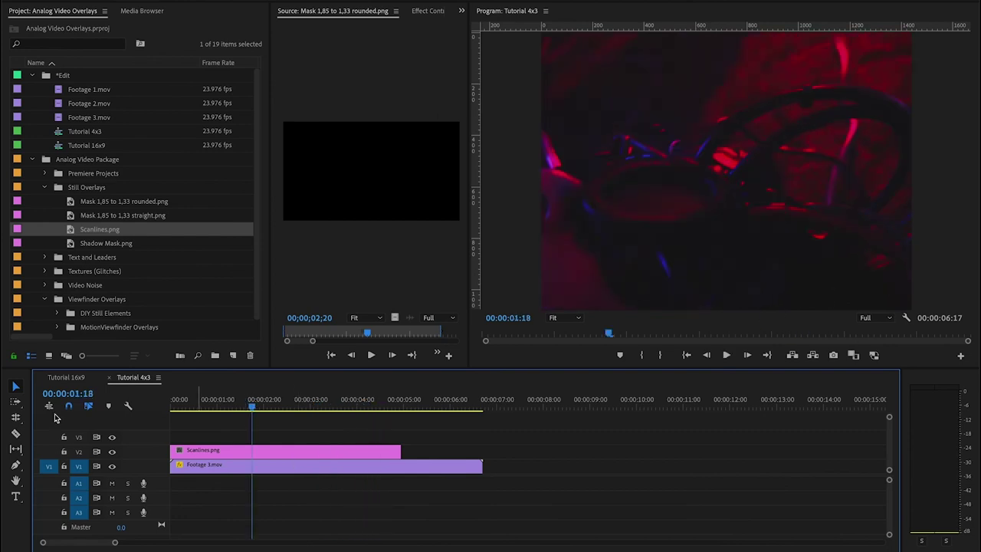
In Tutorial 16x9, place Mask 1,85 to 1,33 rounded.png on V3 above the noise vignette
left_click(62, 381)
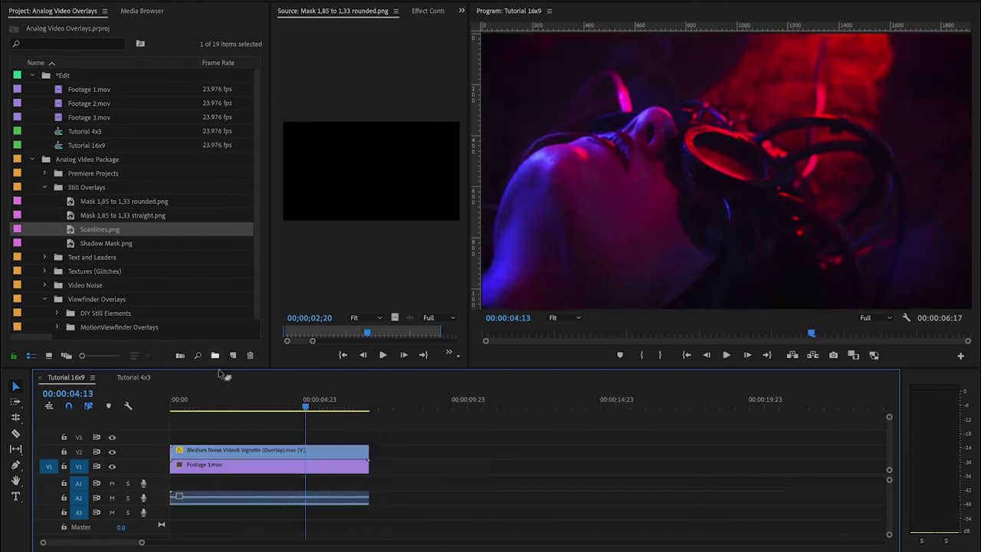
left_click(248, 450)
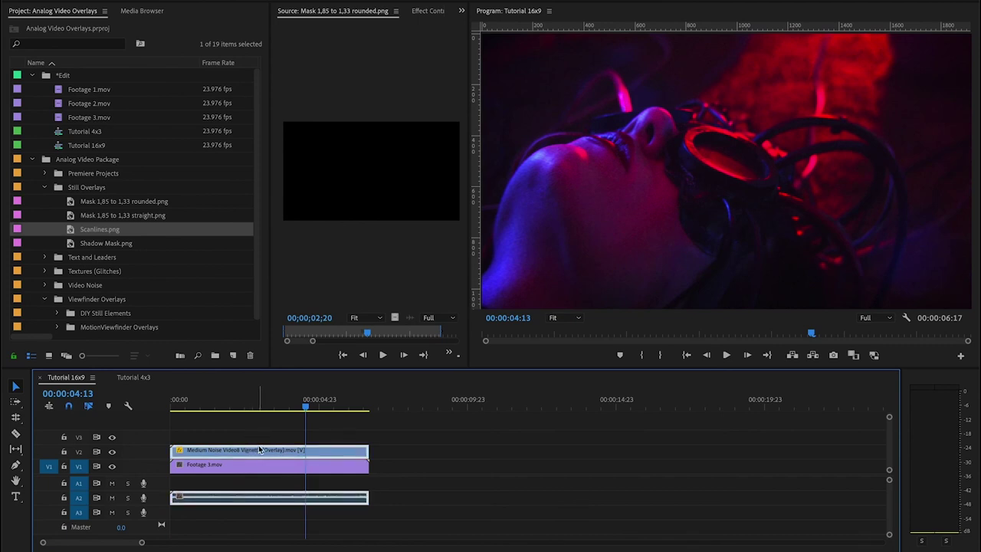
left_click(74, 203)
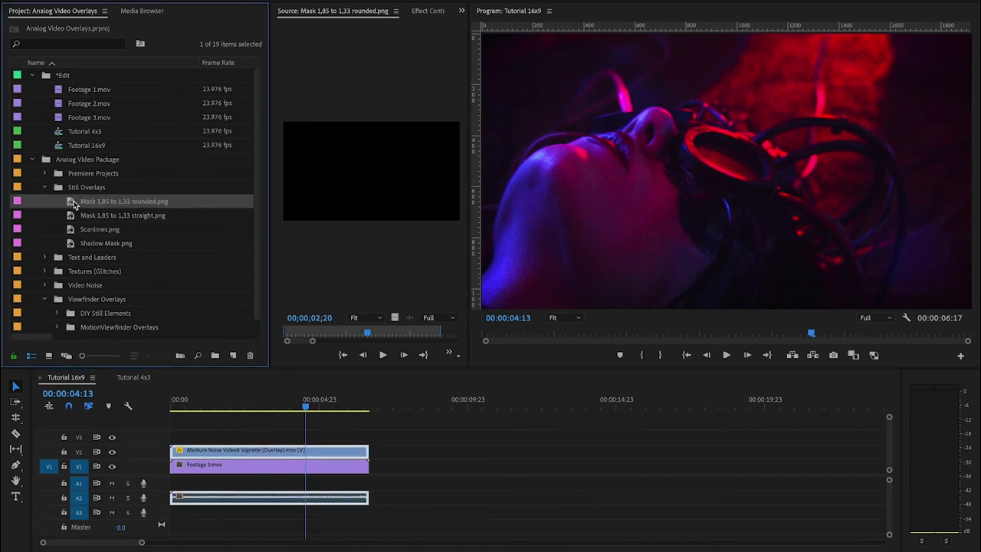
left_click_drag(70, 203, 172, 436)
Play the sequence from the start twice to review the rounded mask framing
left_click(179, 407)
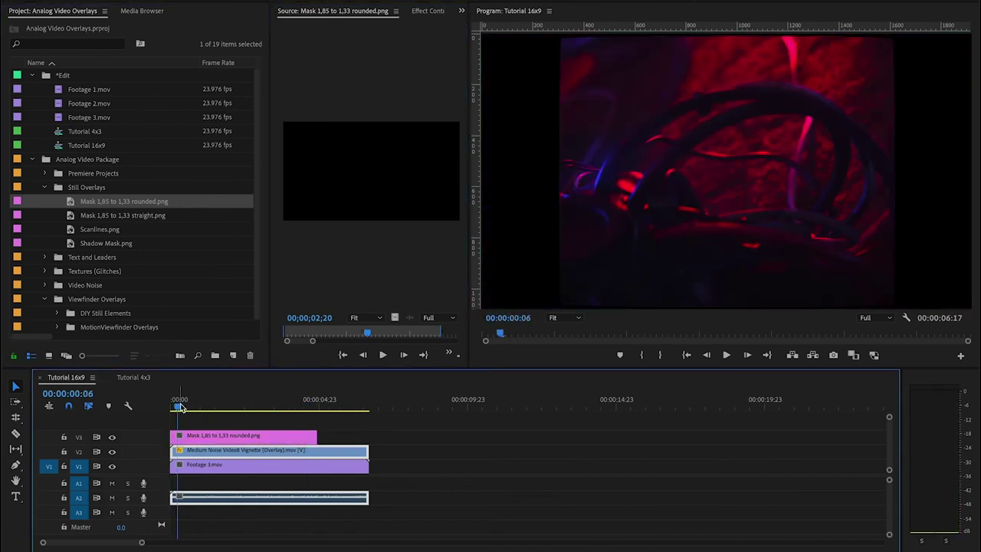
key("space")
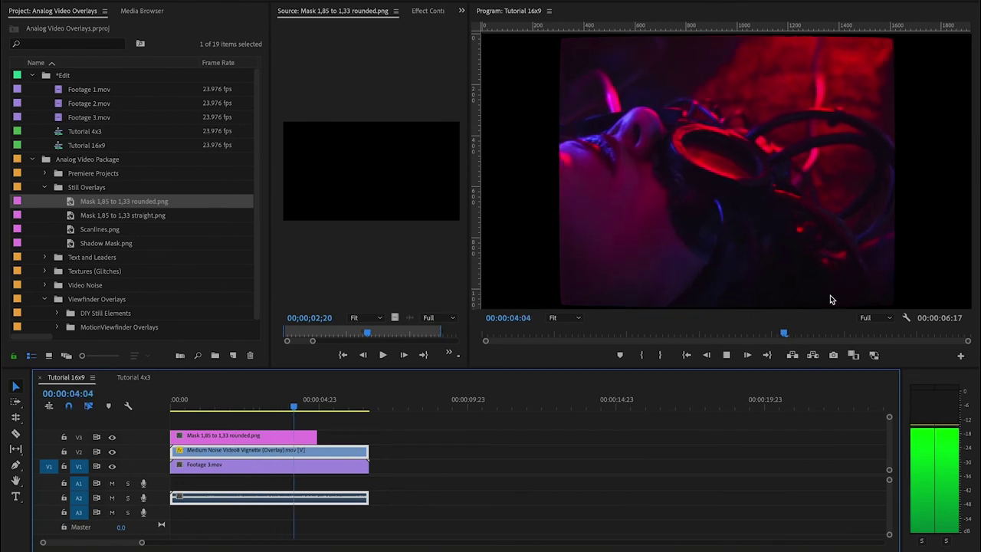
key("space")
key("Home")
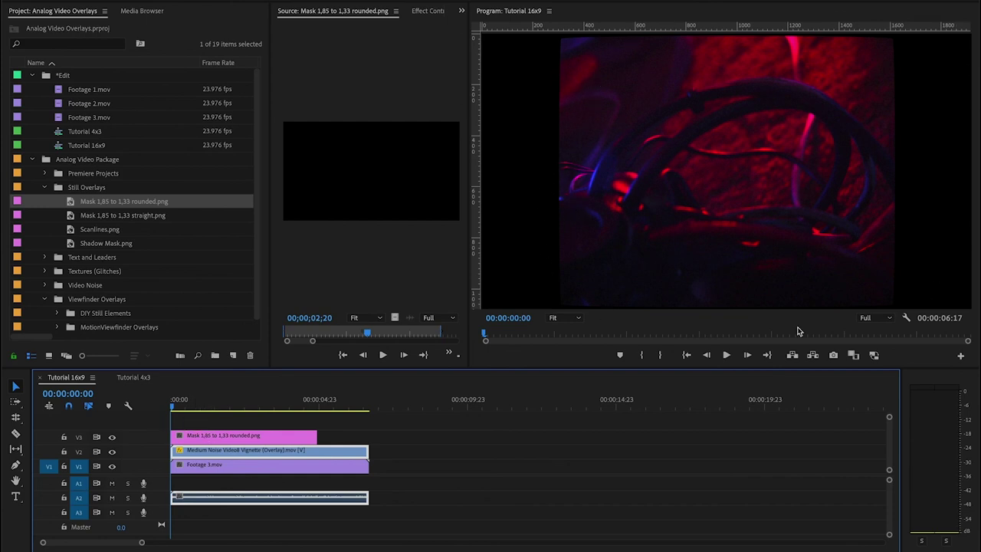
key("space")
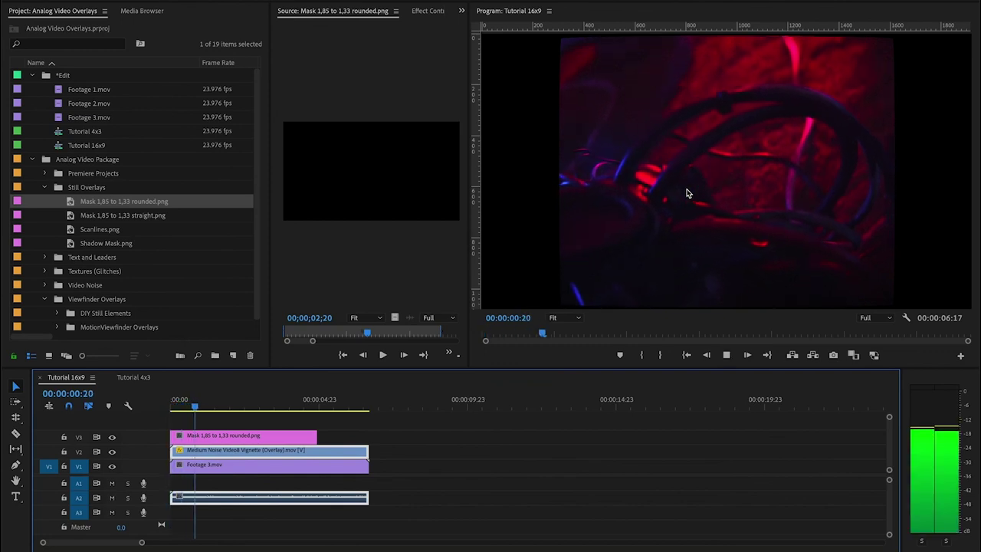
key("space")
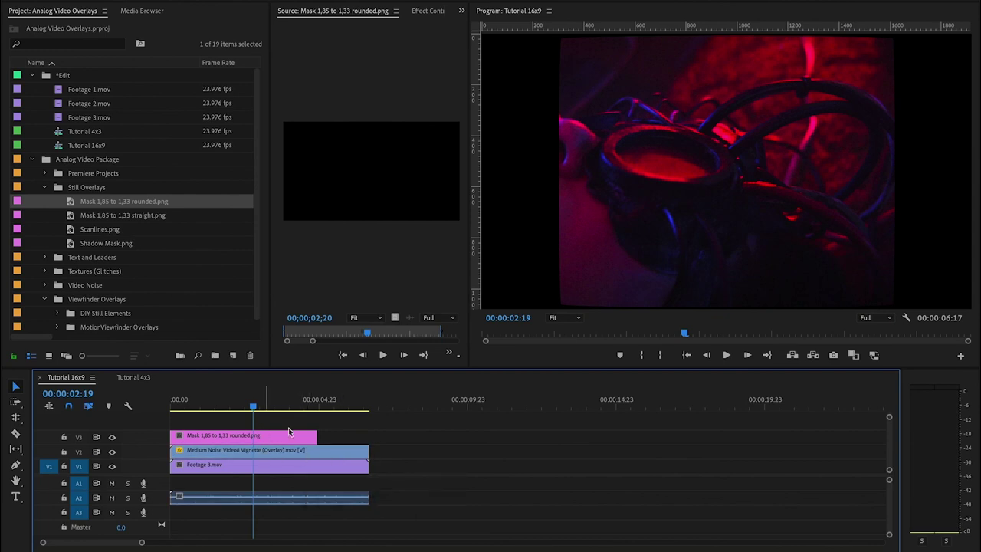
left_click(327, 459)
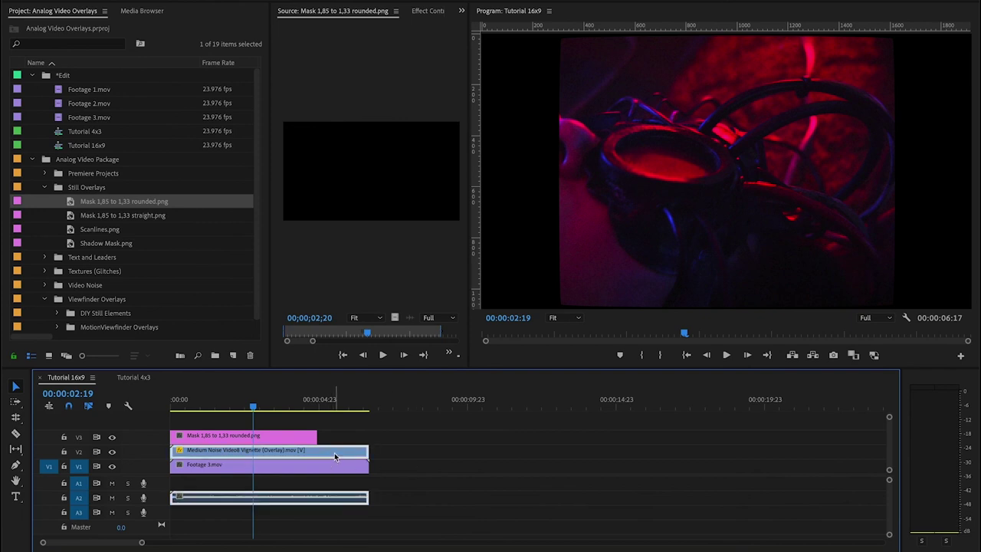
left_click(234, 441)
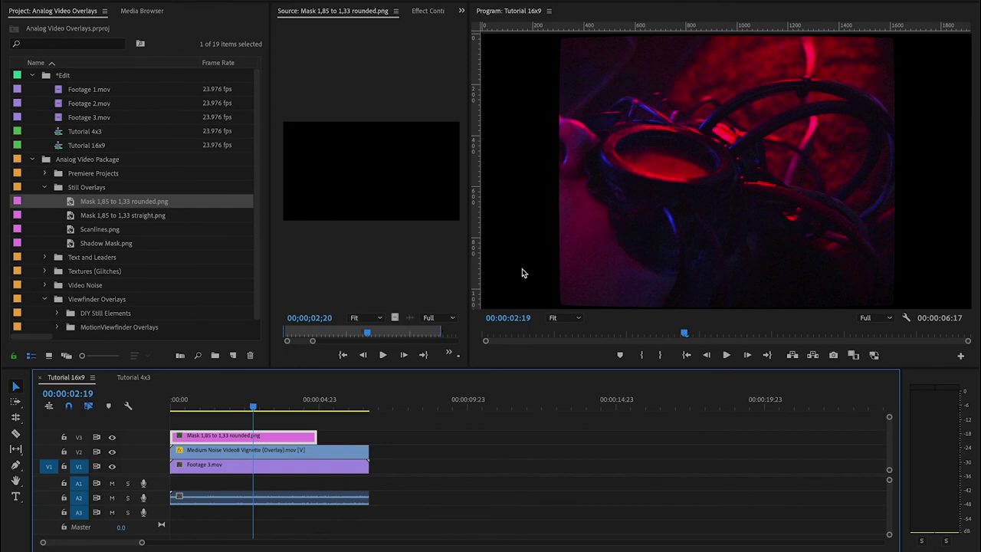